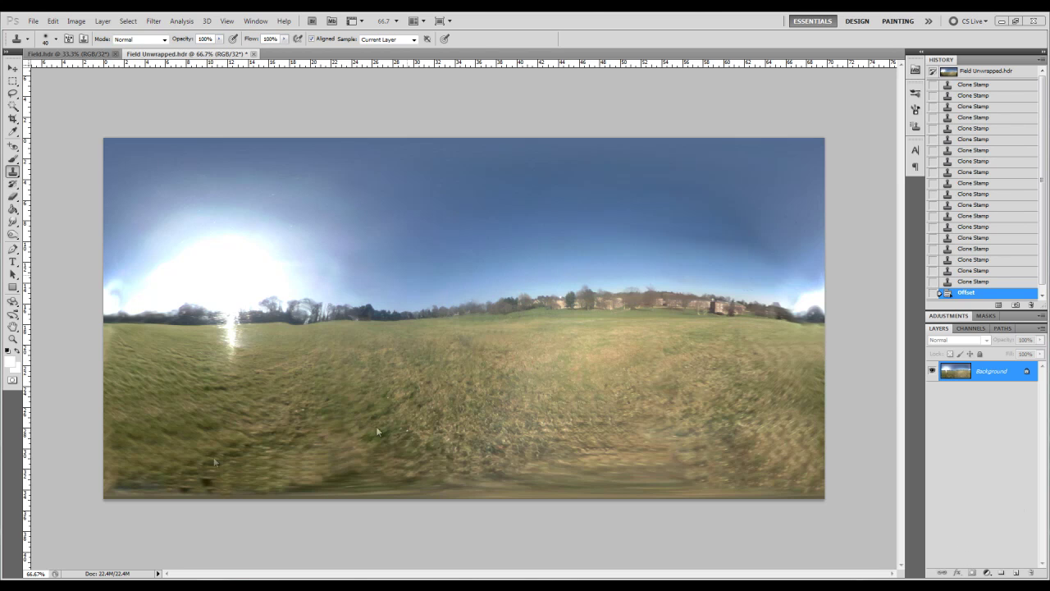
Switch to the Explorer window showing the Tutorial folder's five chrome-ball photos DSC03875–DSC03879.
key("alt+Tab")
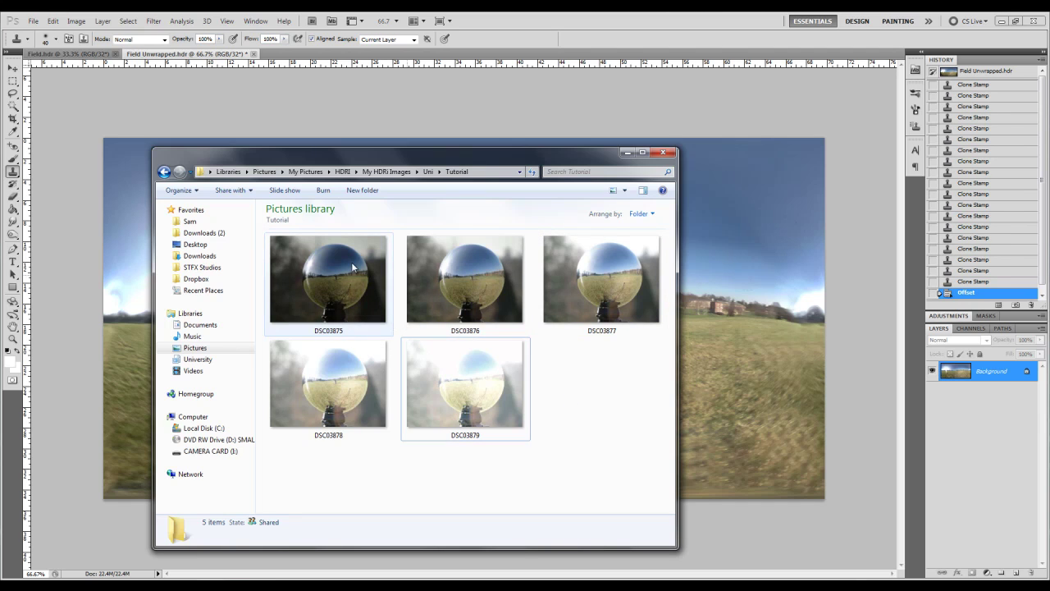
mouse_move(353, 266)
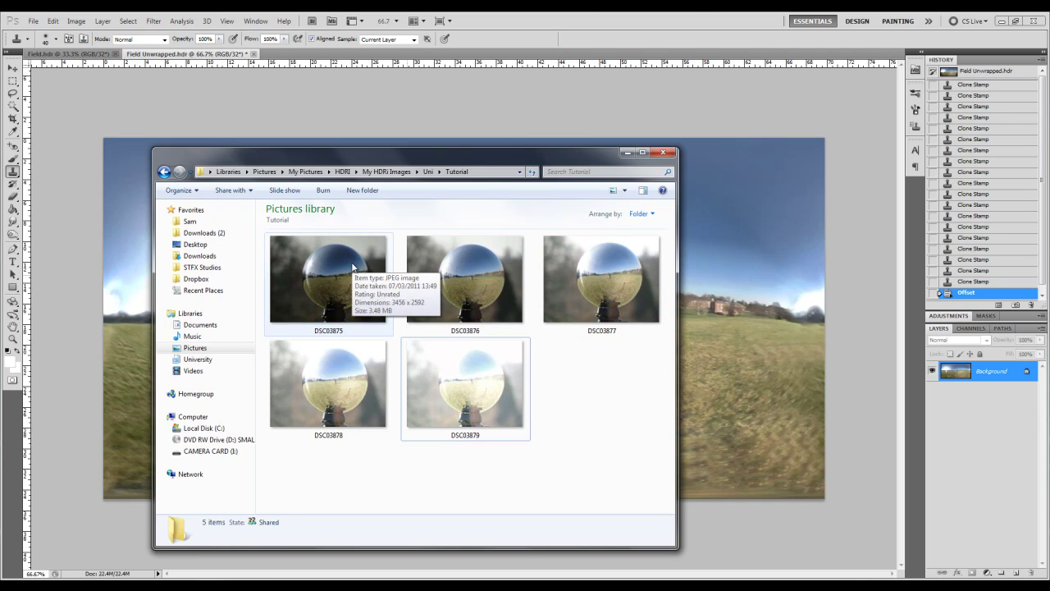
Minimize the Explorer window to return to the Field Unwrapped.hdr panorama.
left_click(624, 153)
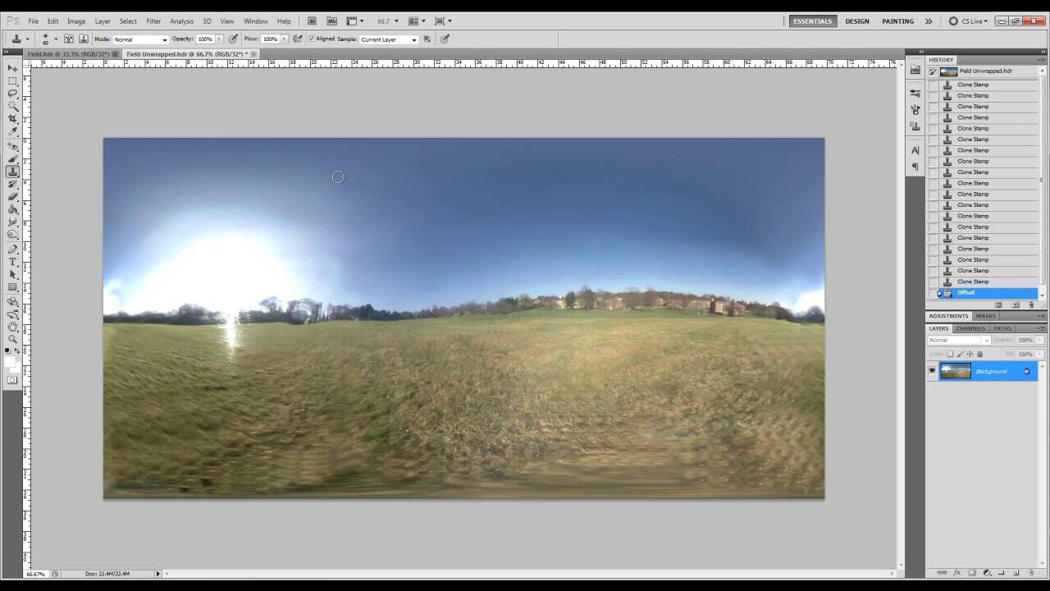
Load DSC03875–DSC03879 into Merge to HDR Pro with auto-alignment and run the merge.
left_click(33, 21)
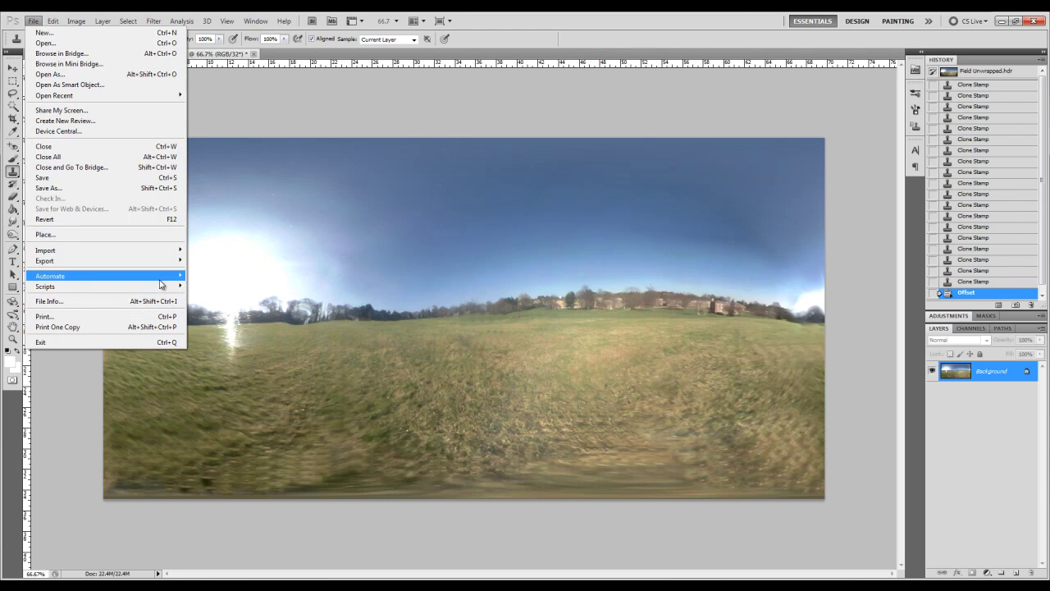
mouse_move(160, 281)
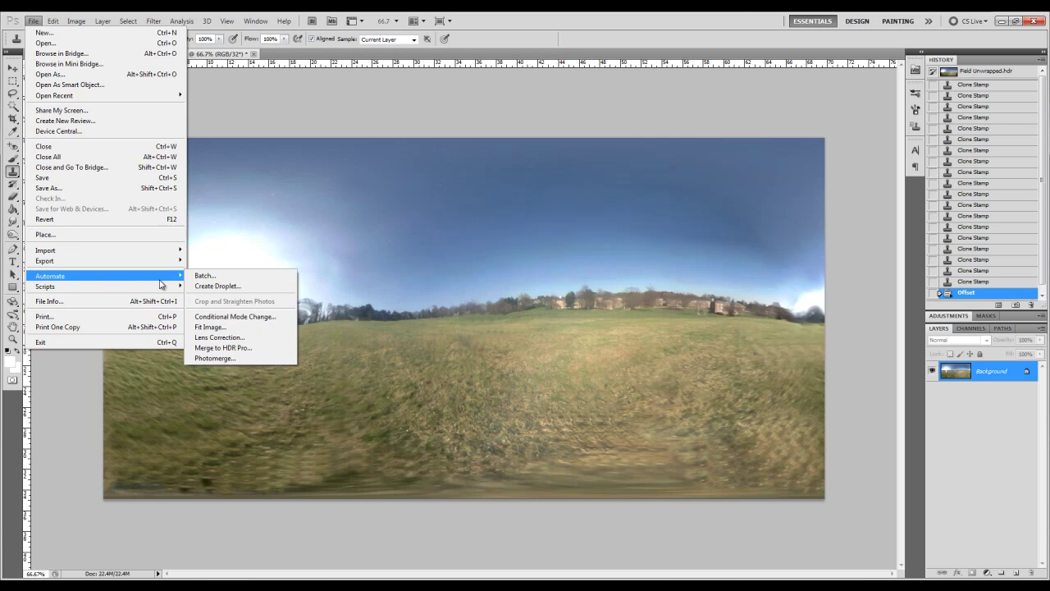
left_click(222, 348)
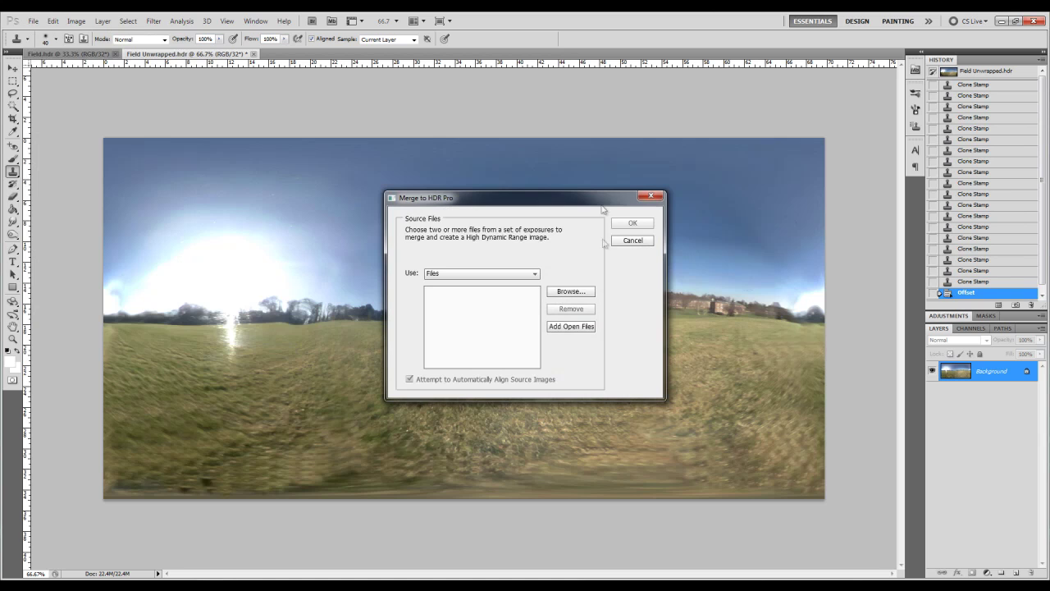
left_click(571, 291)
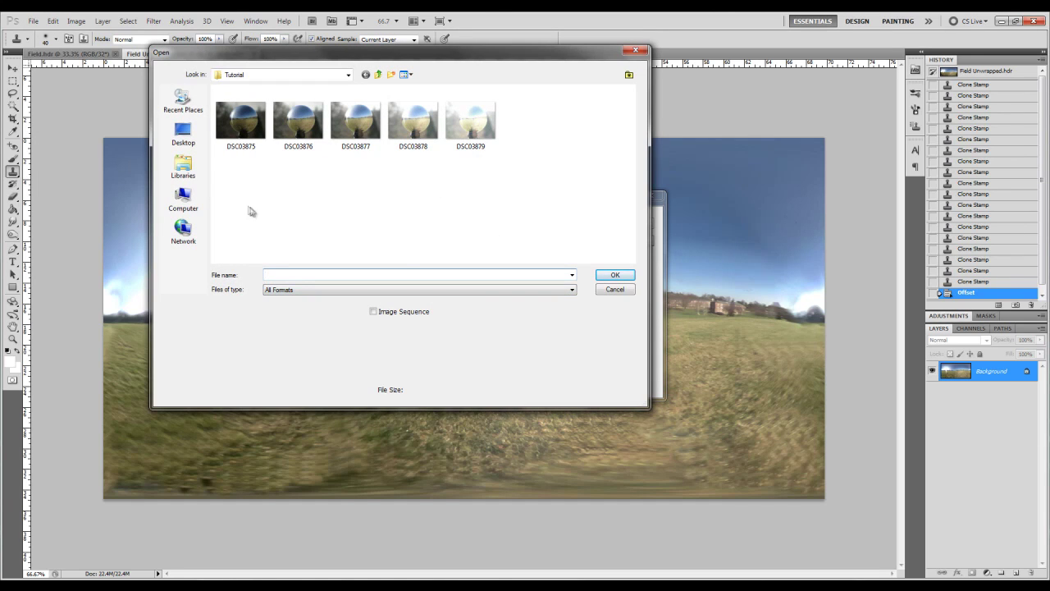
left_click_drag(248, 206, 527, 96)
left_click(615, 275)
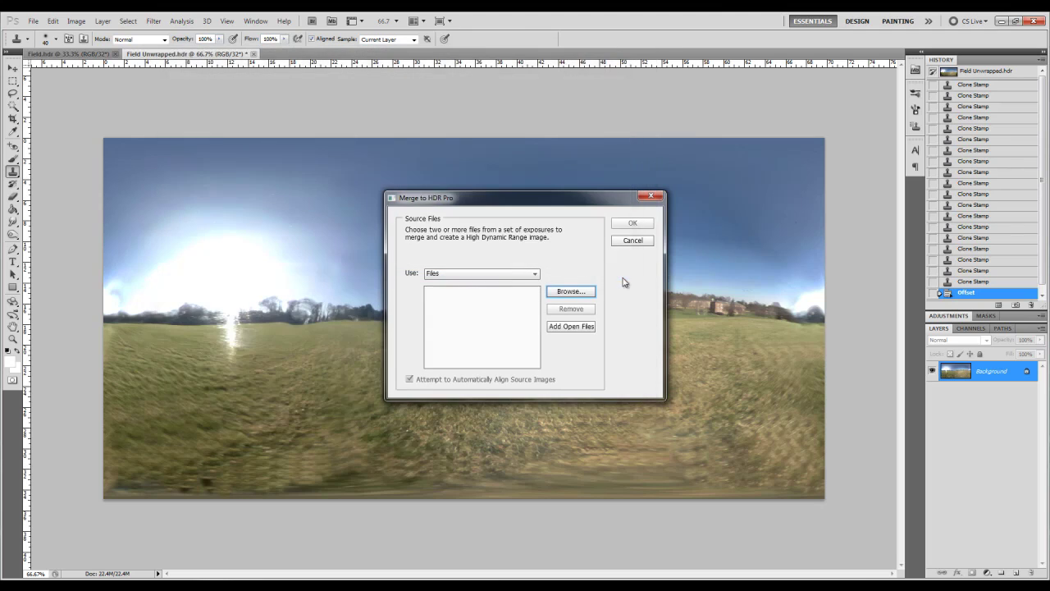
left_click(516, 299)
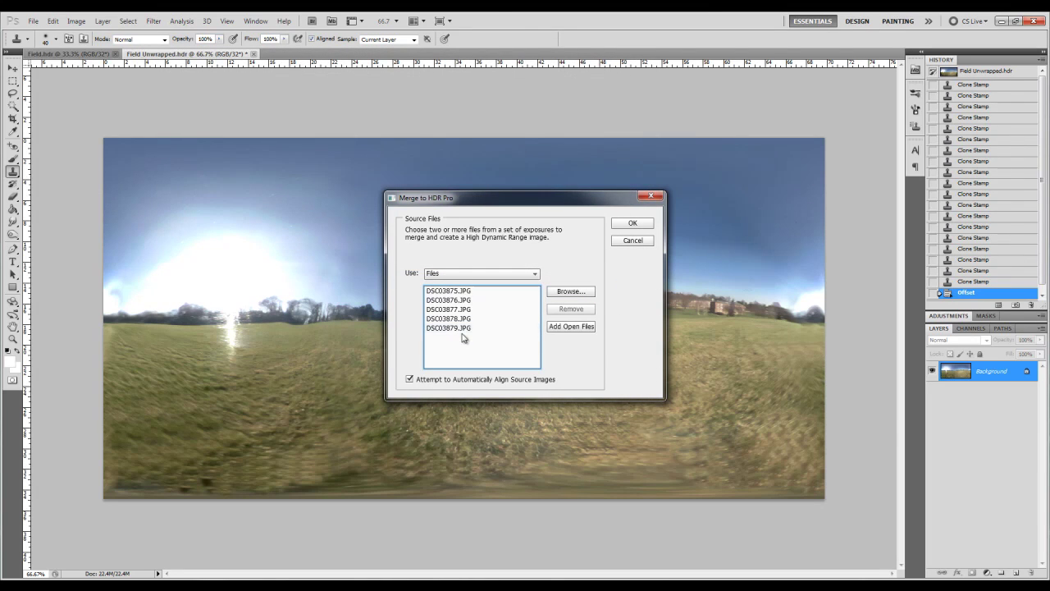
left_click(634, 224)
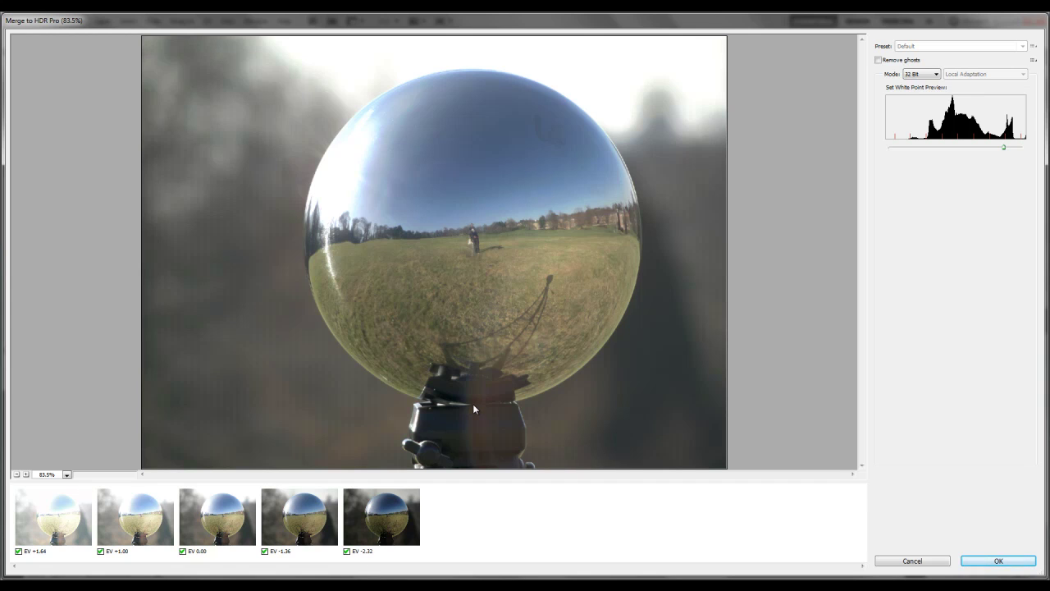
Keep the merge mode at 32 Bit and accept it into a new HDR document.
left_click(937, 75)
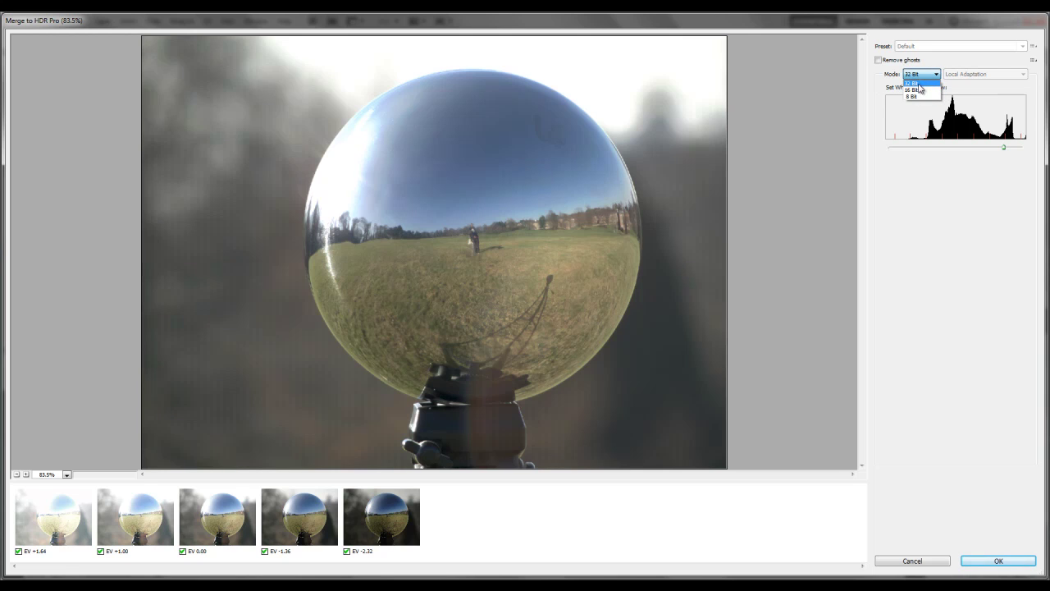
left_click(925, 77)
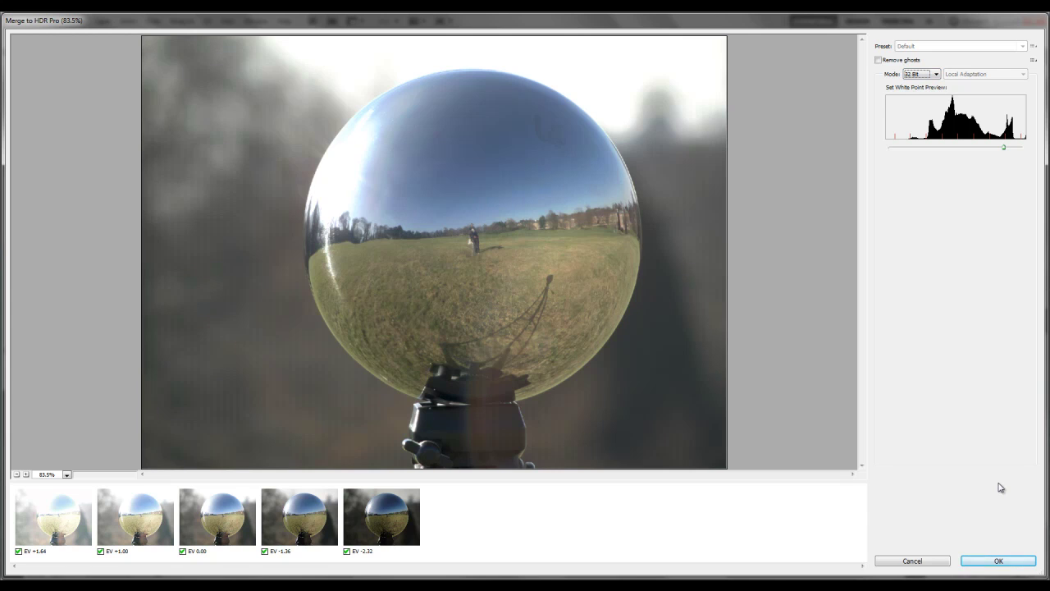
left_click(998, 560)
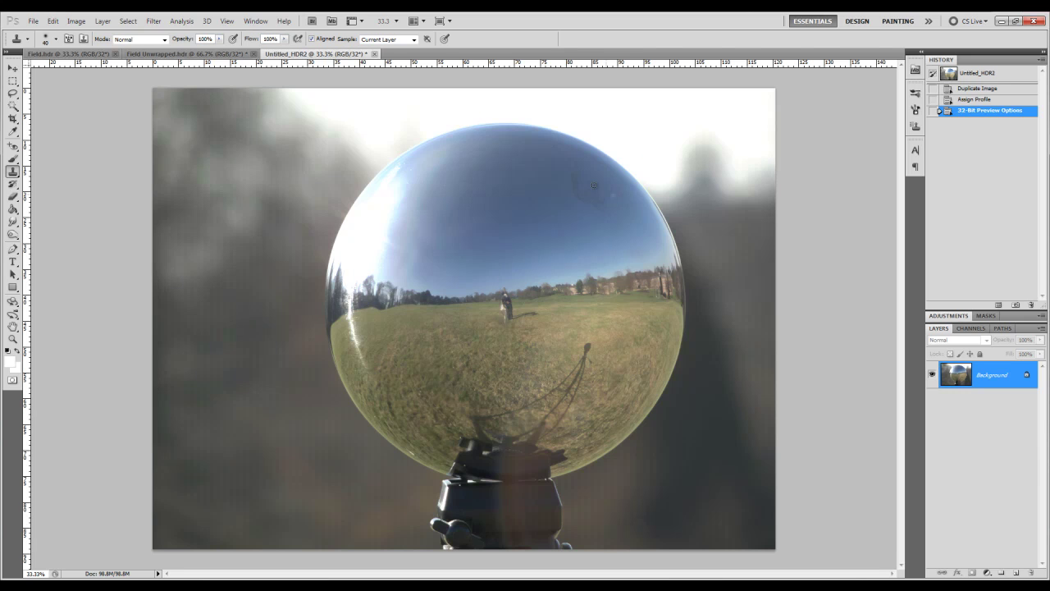
Crop the merged HDR to a tight square box around the chrome sphere.
left_click(13, 68)
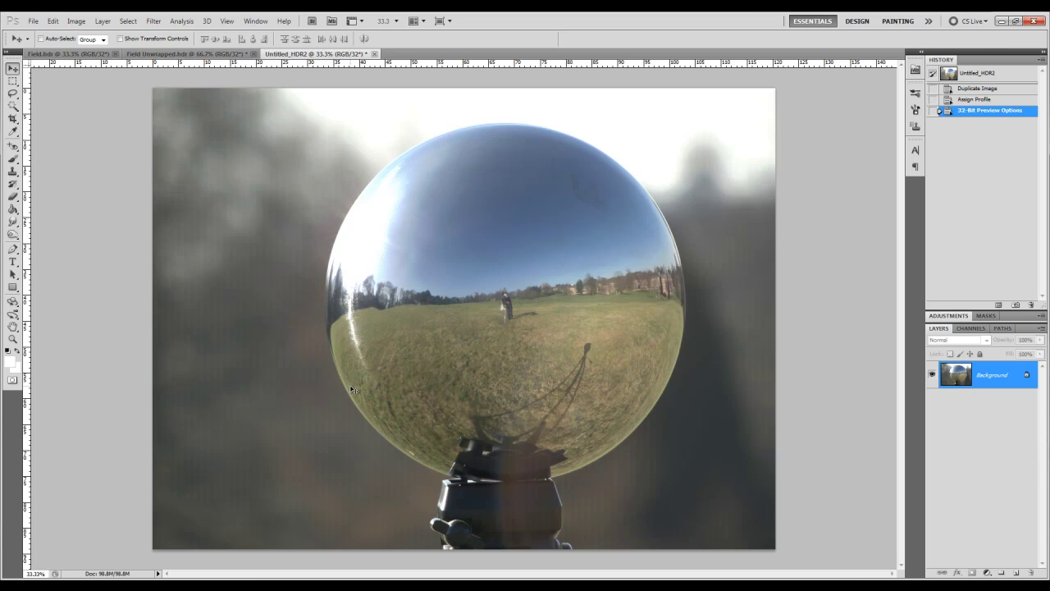
left_click(12, 118)
left_click_drag(303, 97, 687, 478)
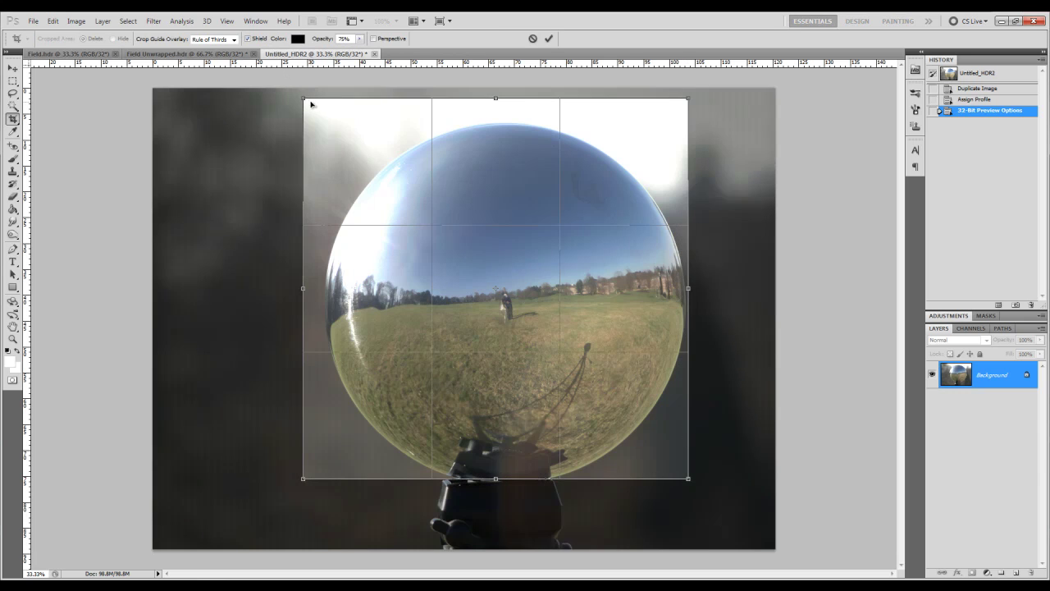
left_click_drag(302, 96, 323, 121)
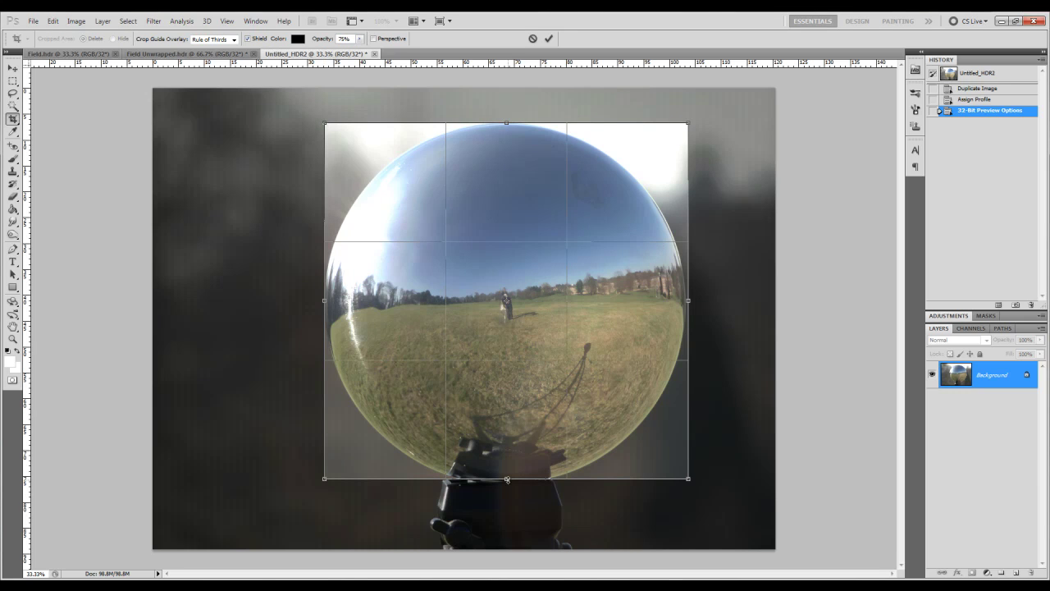
left_click_drag(507, 479, 507, 481)
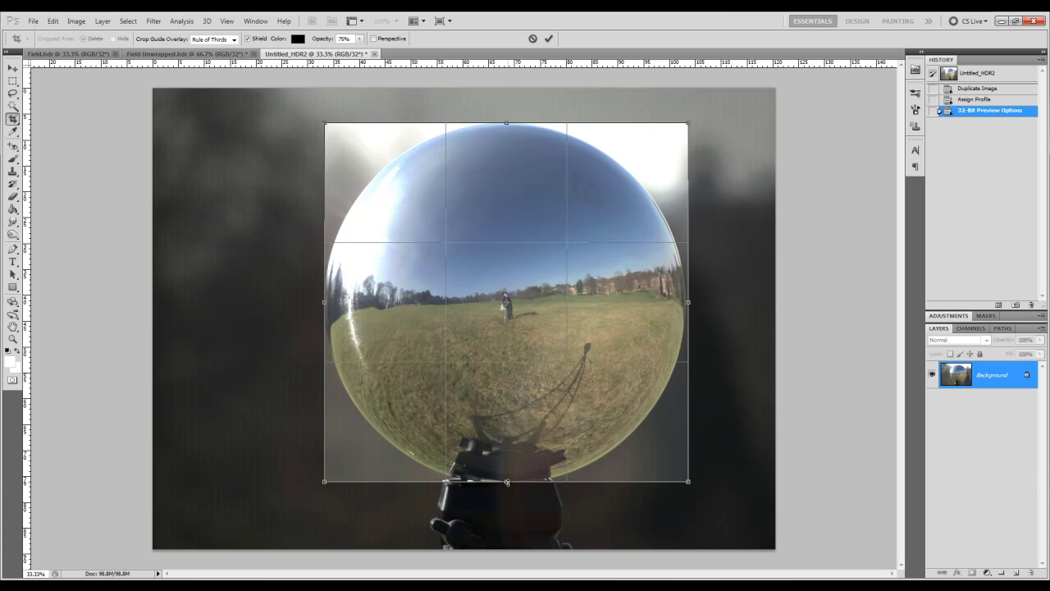
key("ctrl+plus")
key("ctrl+plus")
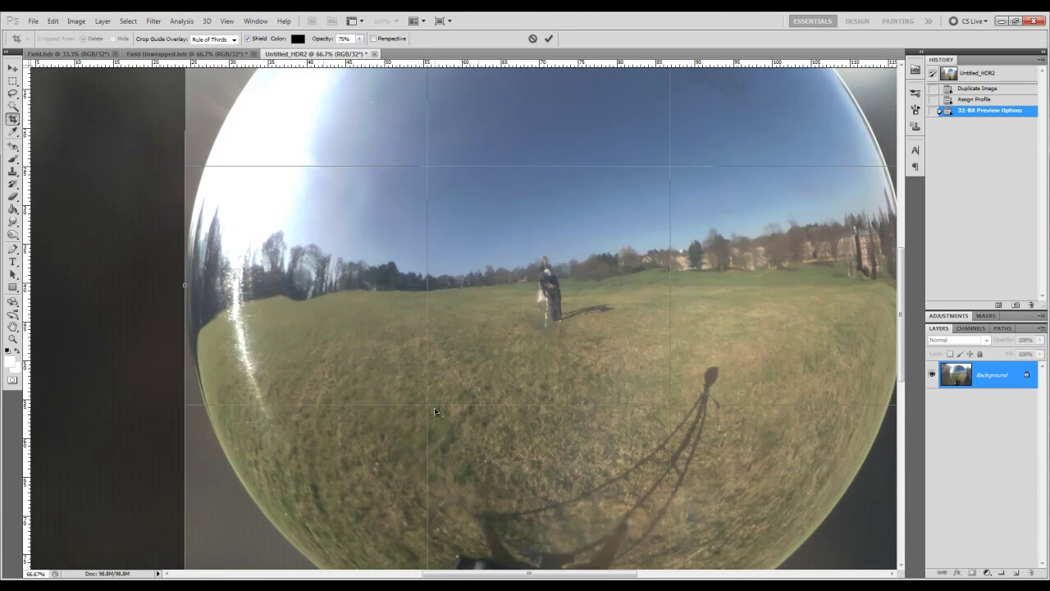
left_click_drag(472, 324, 453, 388)
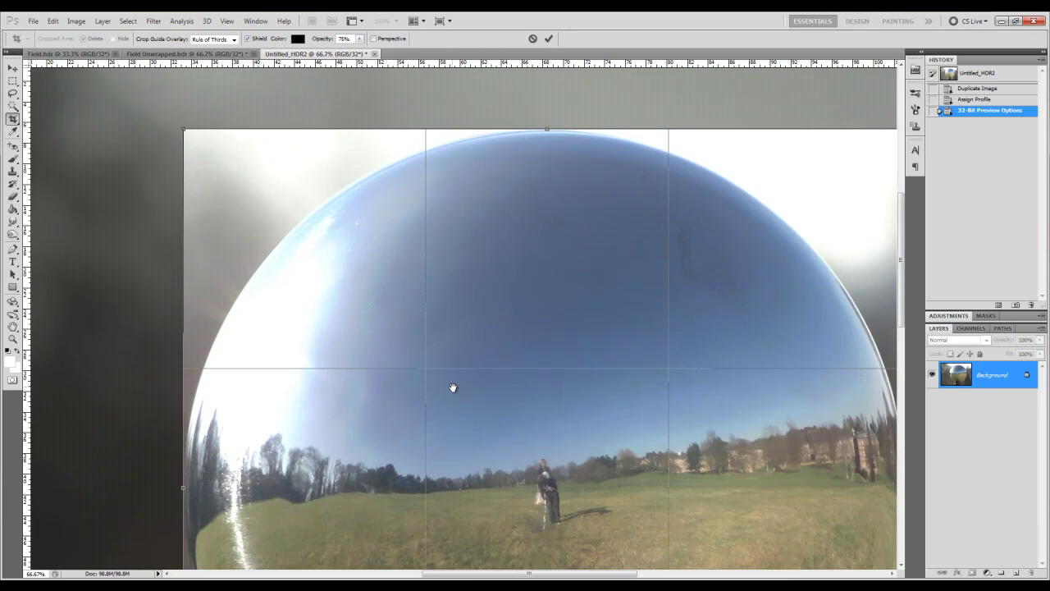
key("Return")
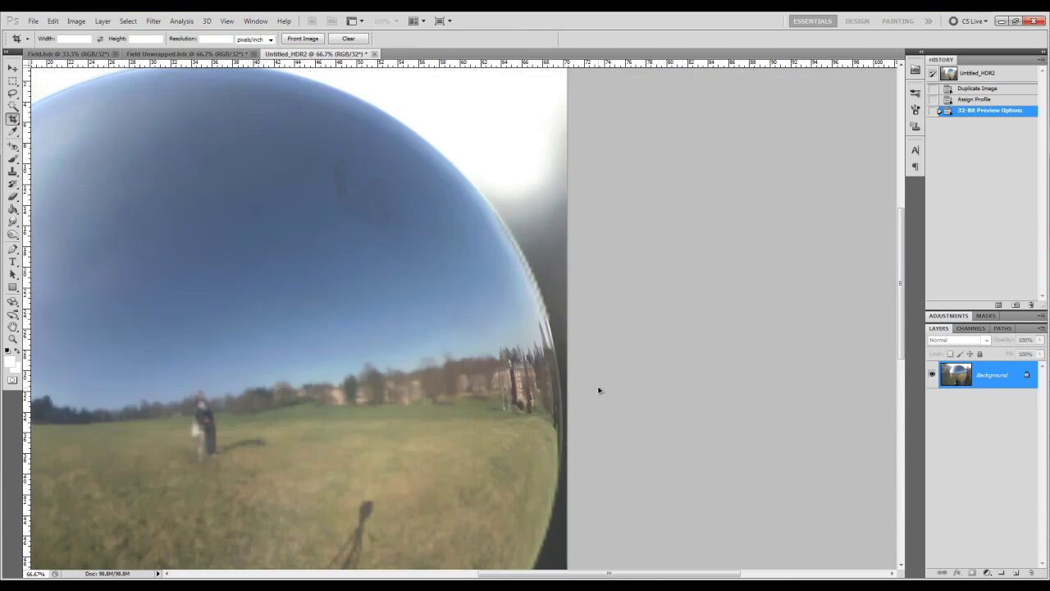
key("ctrl+minus")
key("ctrl+minus")
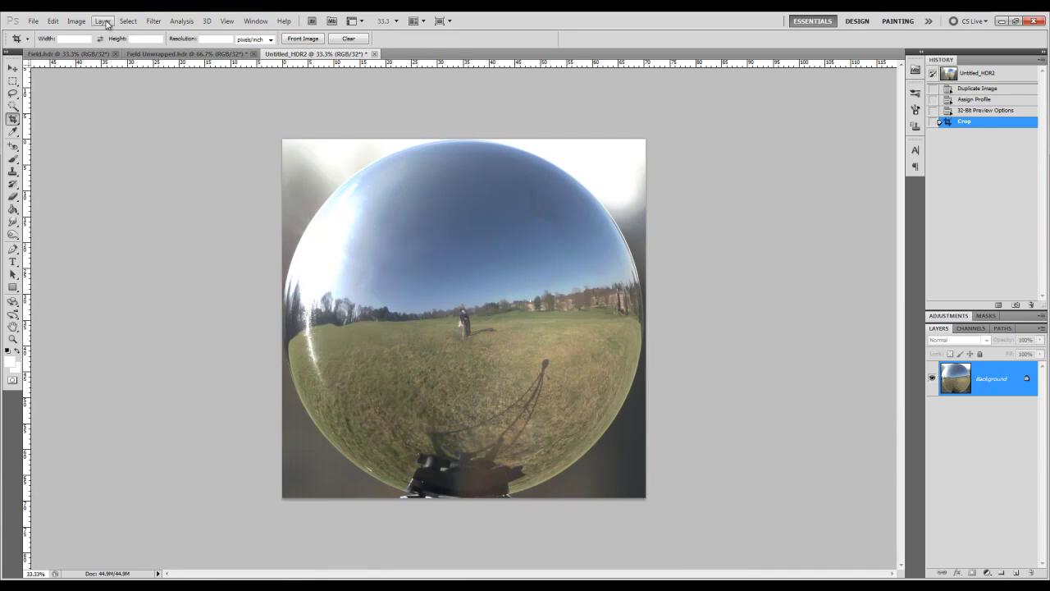
Resize the canvas to 1968 × 1968 pixels anchored left, accepting the clipping.
left_click(75, 21)
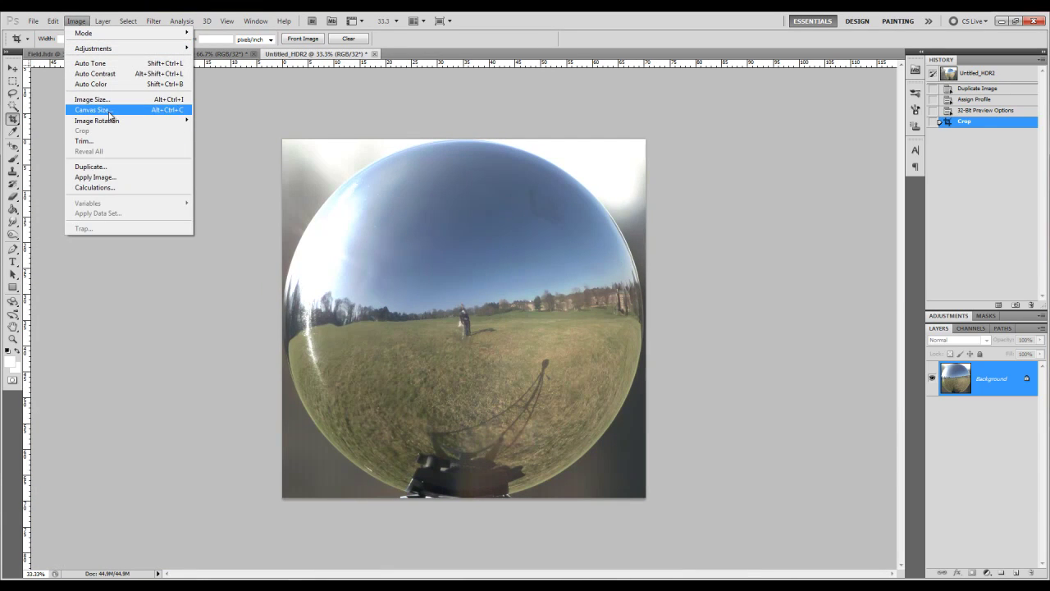
left_click(105, 110)
left_click(660, 350)
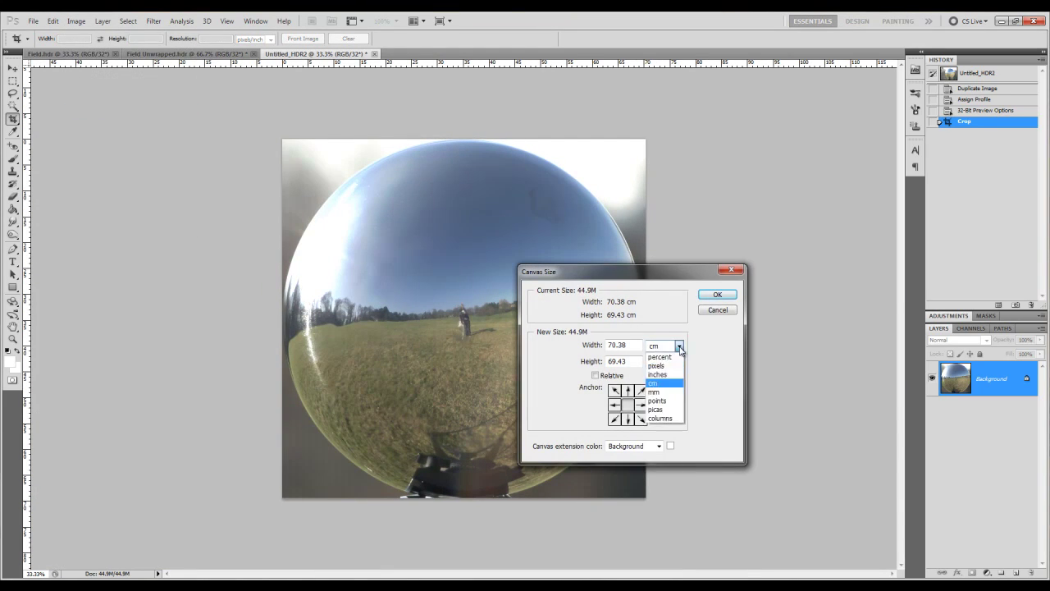
left_click(658, 365)
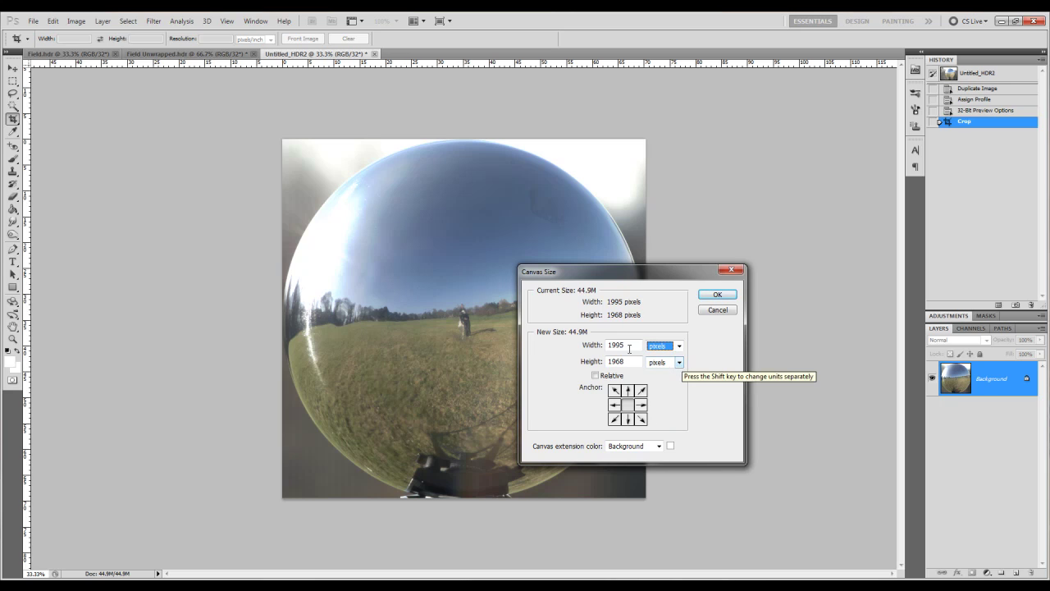
left_click_drag(630, 349, 621, 347)
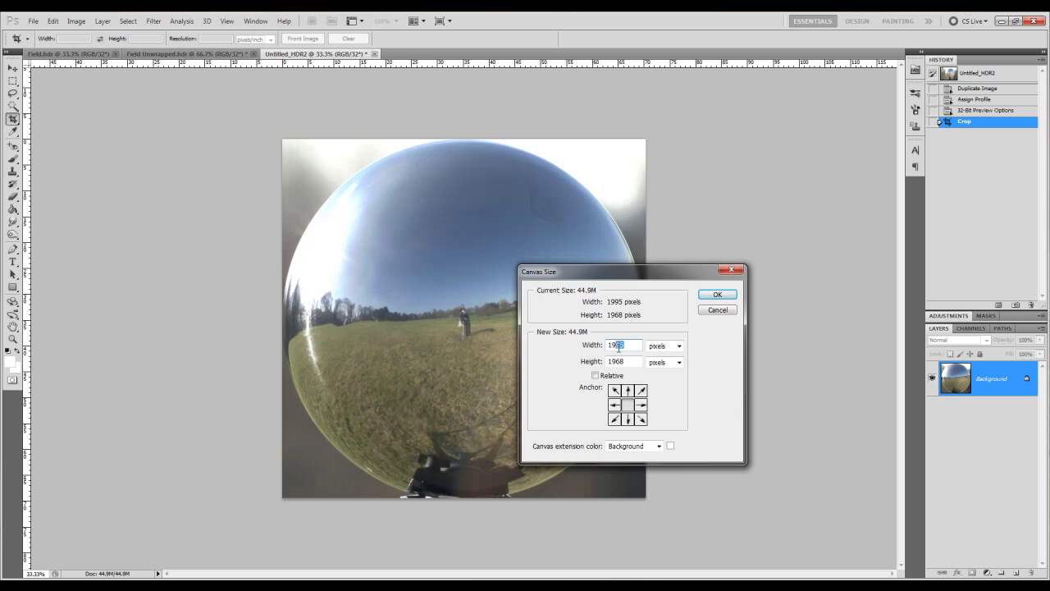
left_click_drag(618, 272, 775, 329)
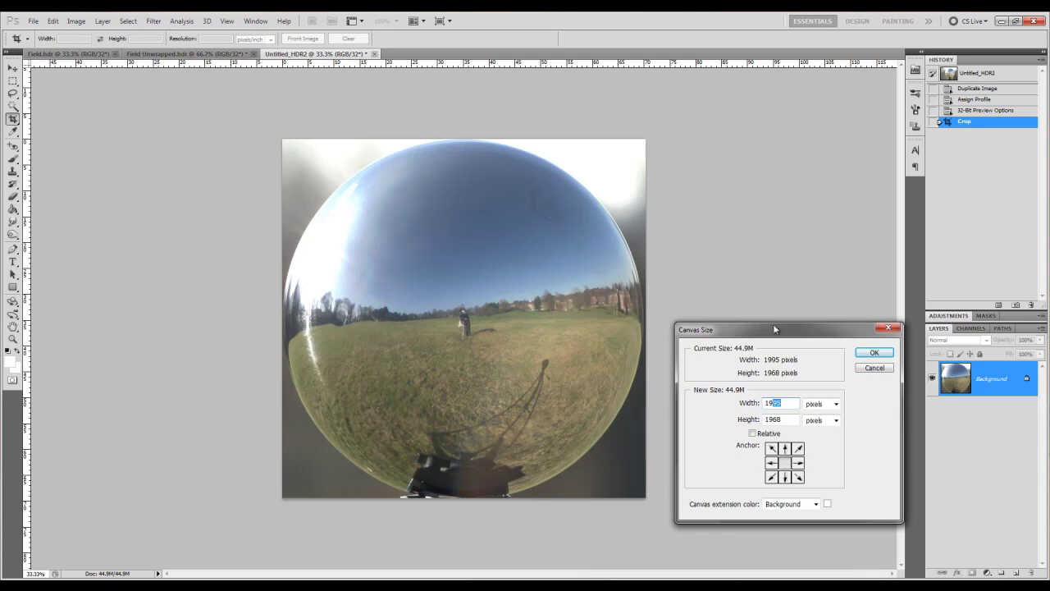
left_click(772, 464)
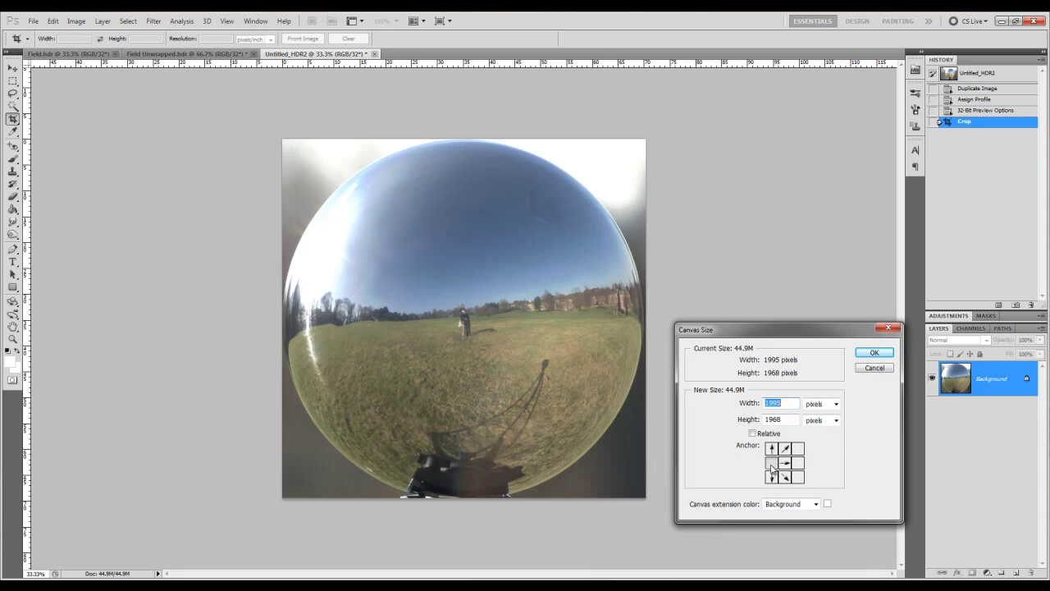
double_click(787, 403)
left_click_drag(788, 403, 777, 403)
type("68")
left_click(875, 354)
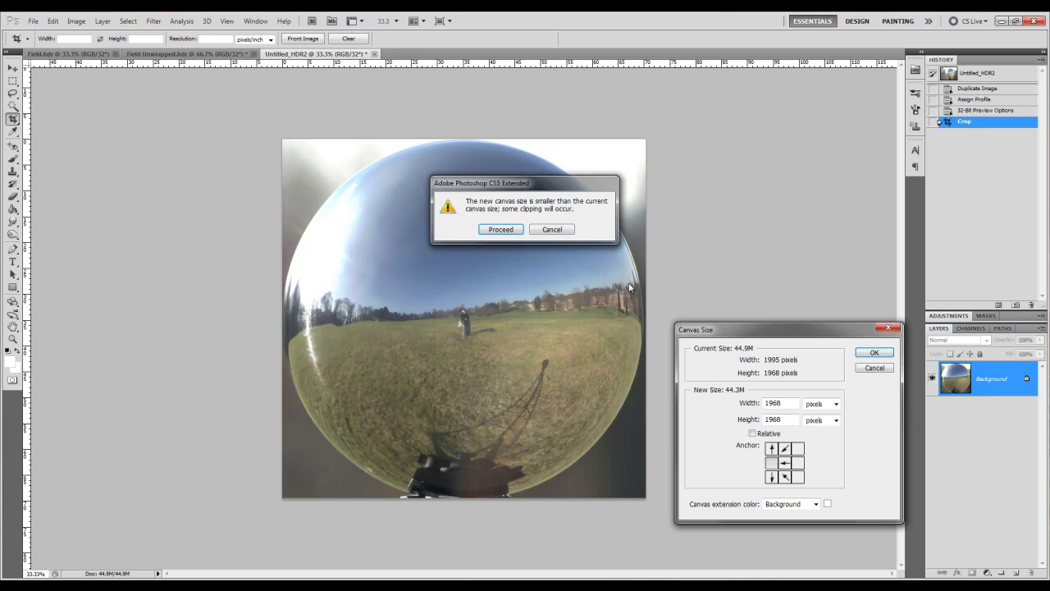
left_click(514, 230)
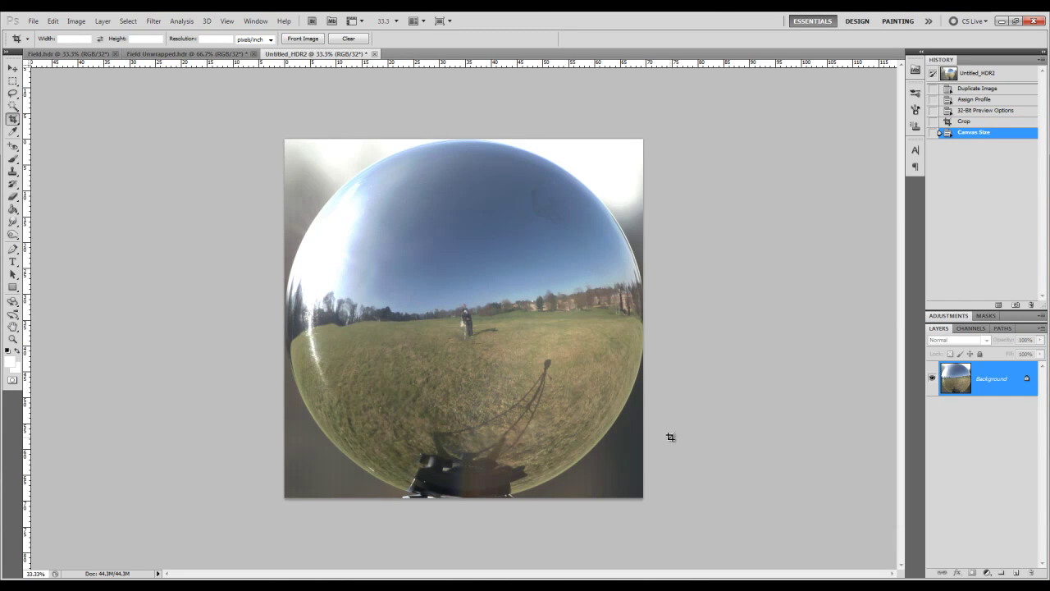
Save the image in Radiance (*.HDR) format as Field in the Tutorial folder.
left_click(33, 20)
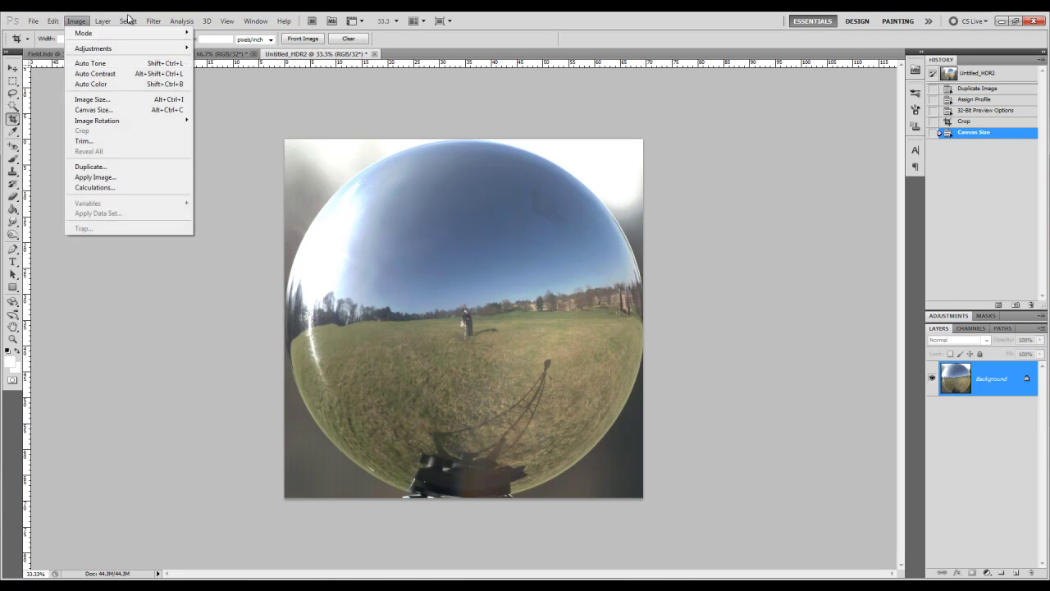
left_click(78, 21)
left_click(82, 22)
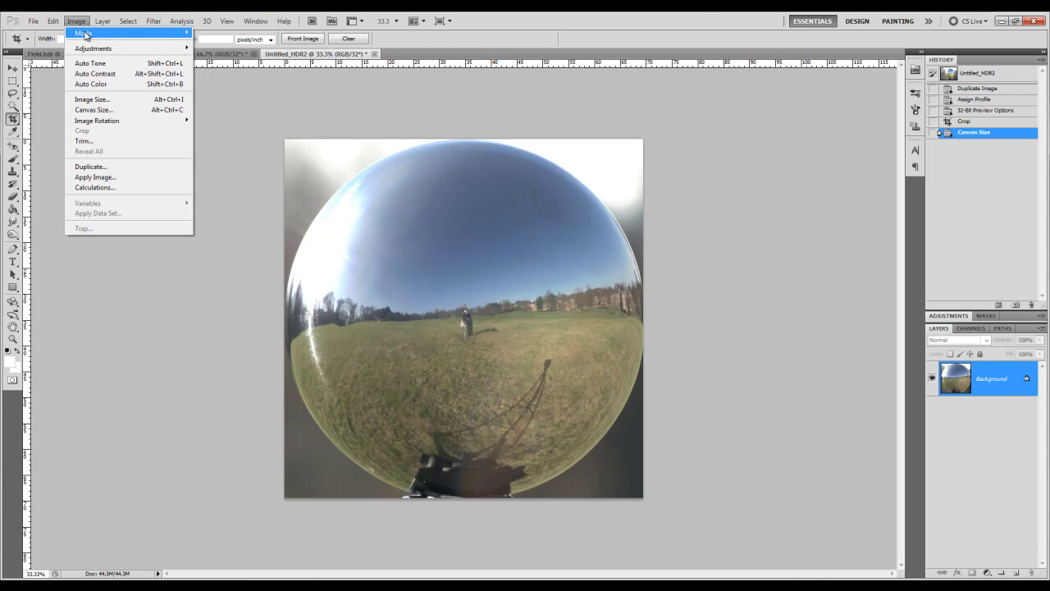
mouse_move(91, 33)
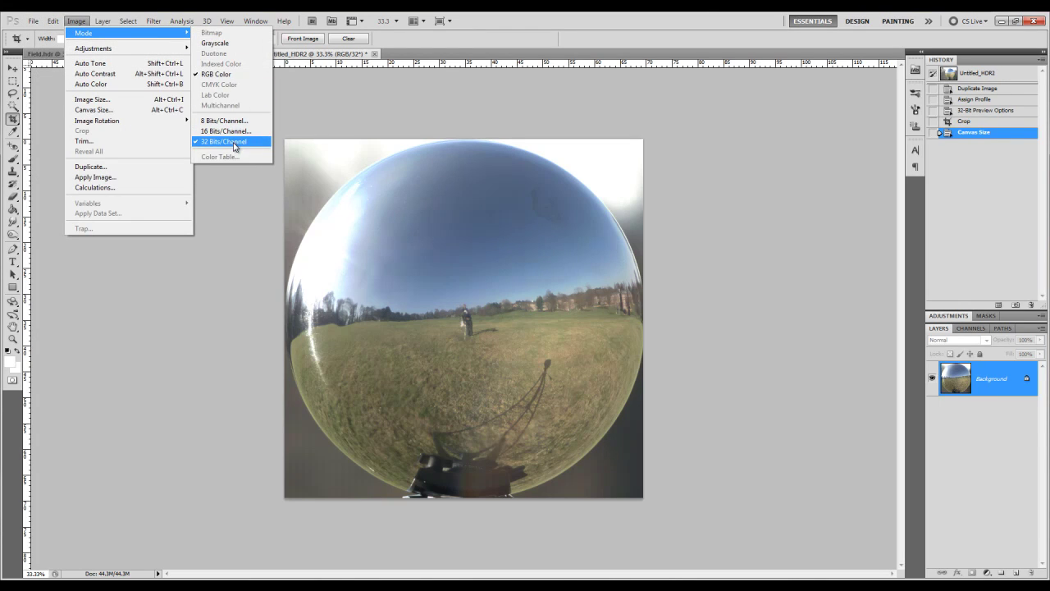
left_click(76, 21)
left_click(33, 20)
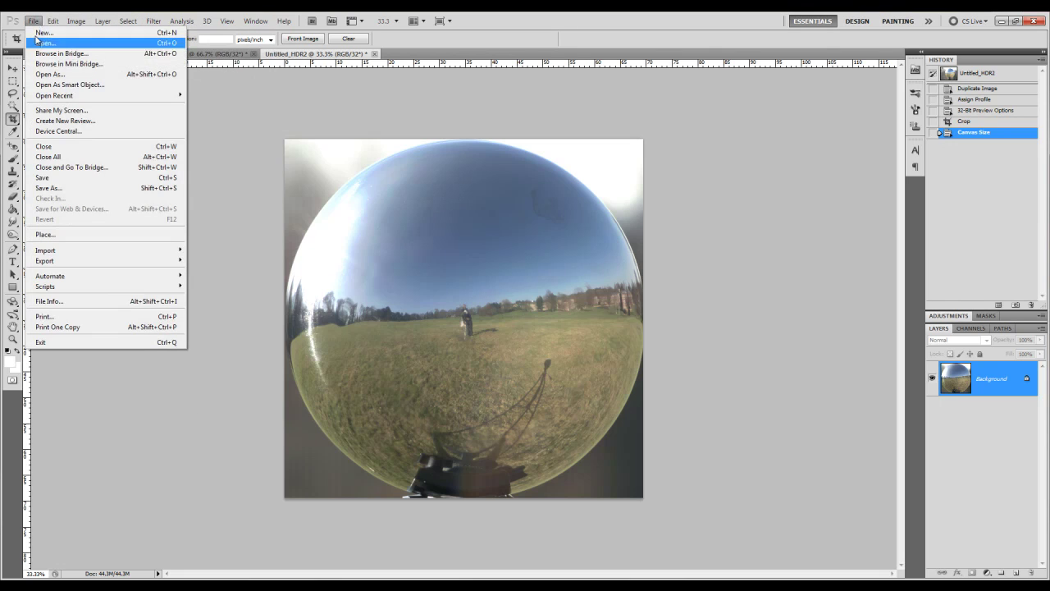
left_click(74, 188)
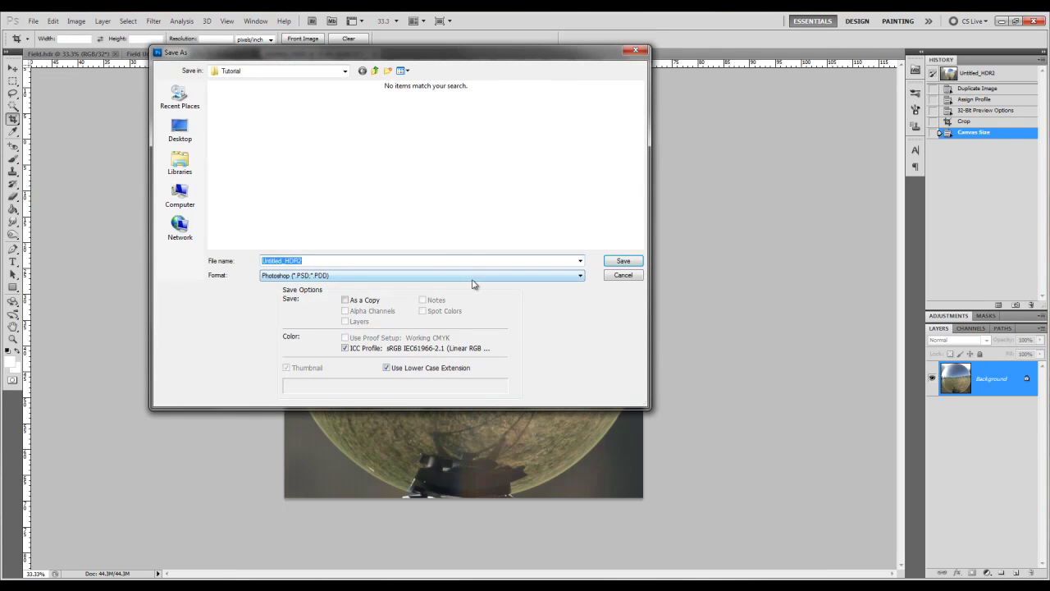
left_click(472, 276)
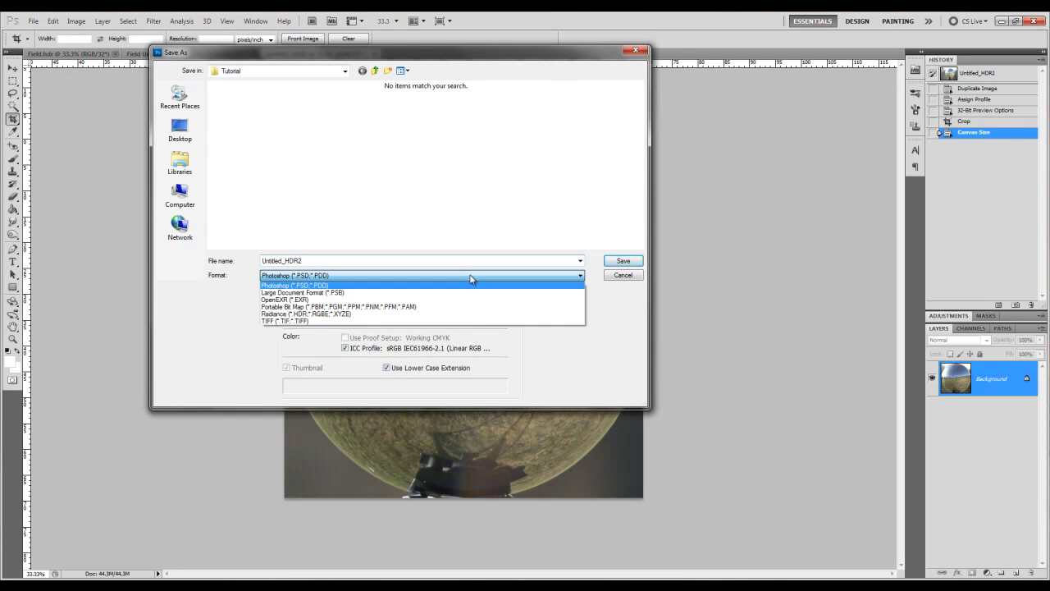
left_click(279, 316)
double_click(299, 261)
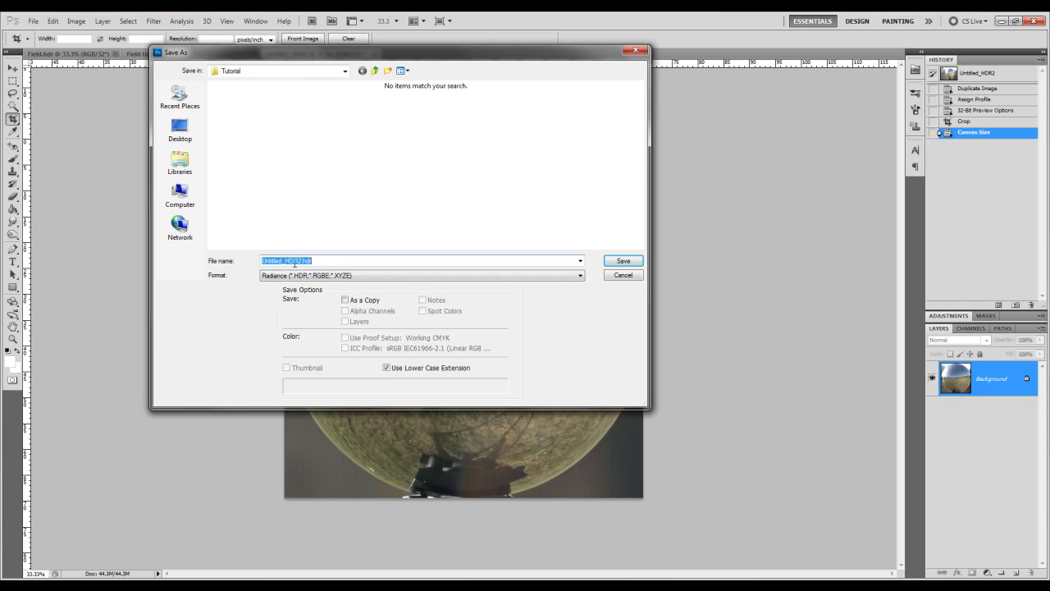
type("Field")
left_click(622, 261)
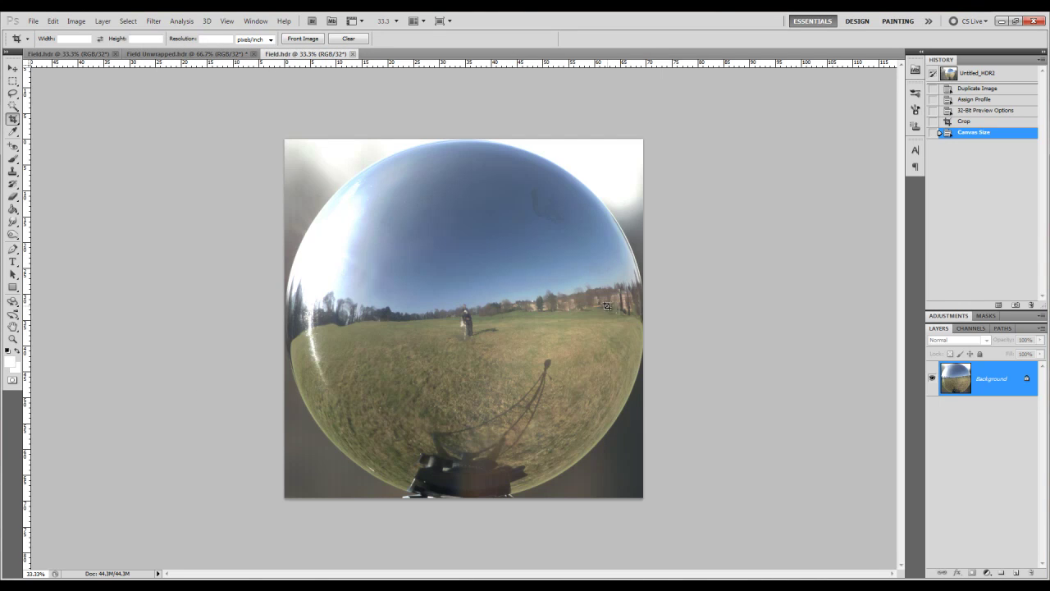
Open Field.hdr from the Tutorial folder in HDR Shop.
key("alt+Tab")
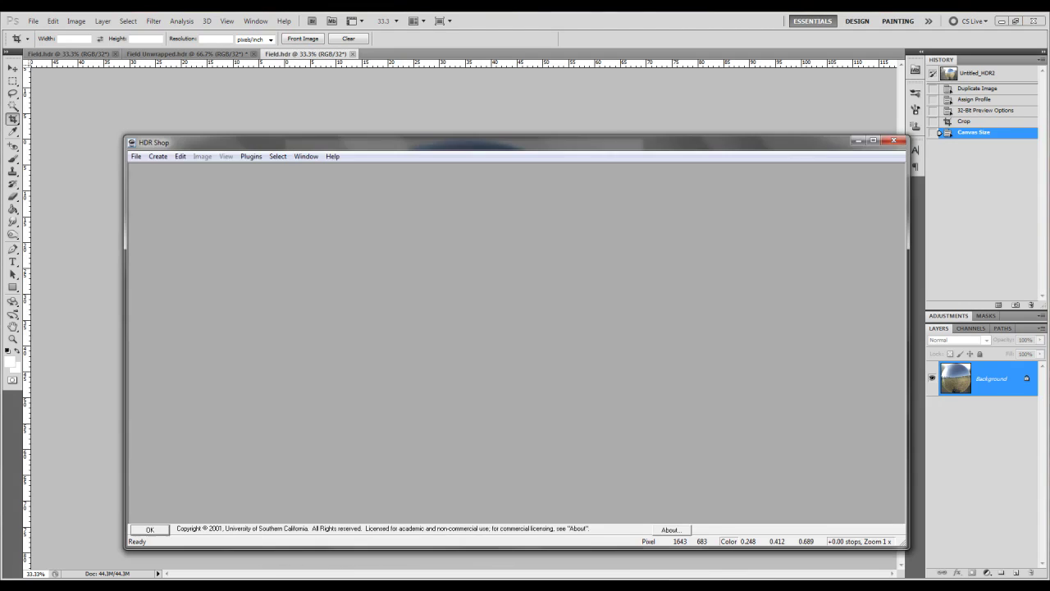
left_click(136, 156)
left_click(78, 182)
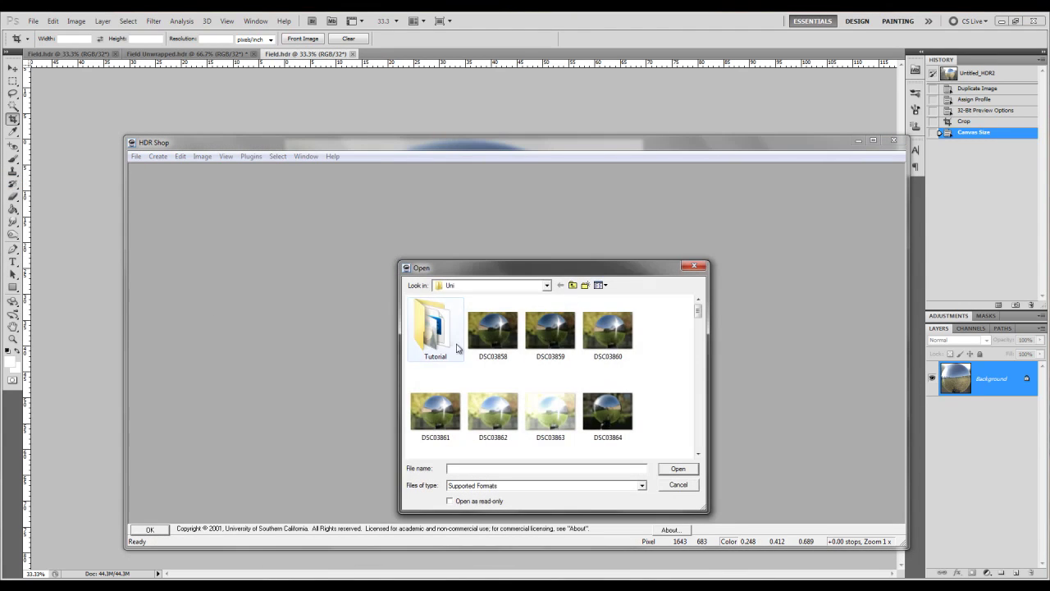
left_click(497, 418)
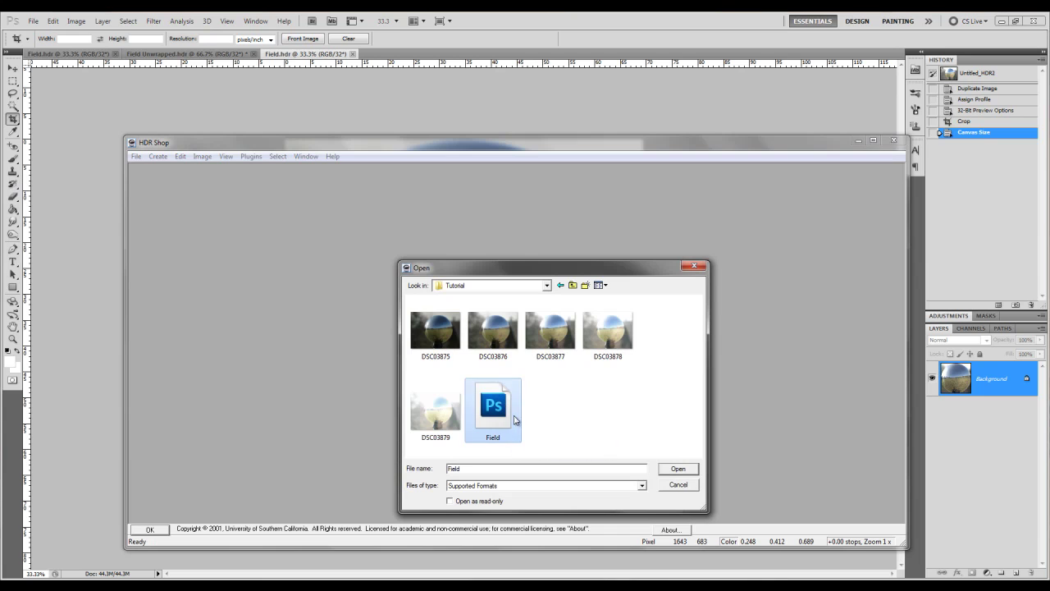
left_click(678, 468)
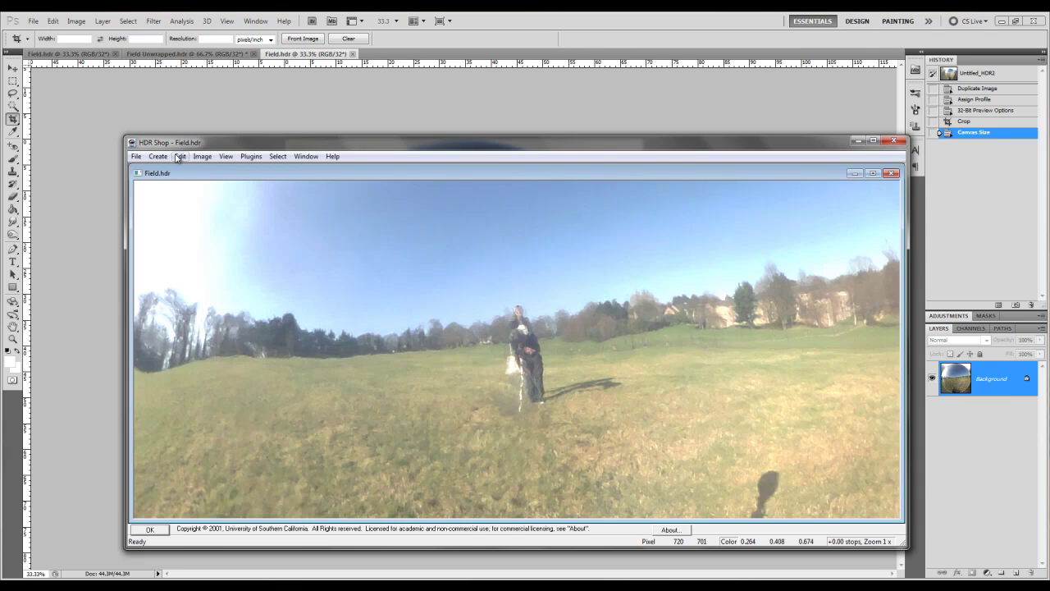
Bring up Panorama > Panoramic Transformations for the Field image.
left_click(202, 157)
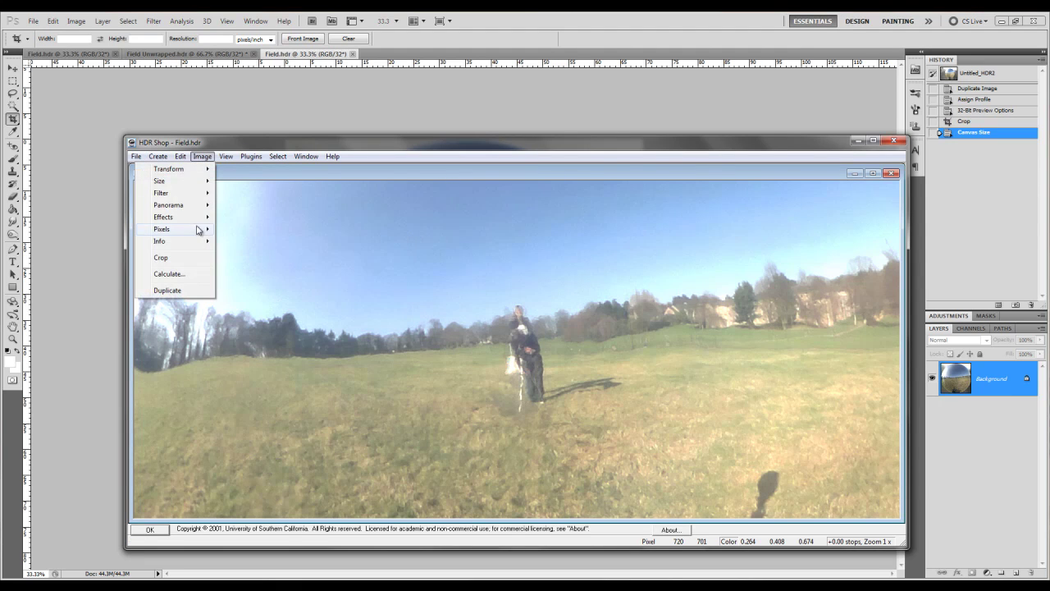
mouse_move(205, 205)
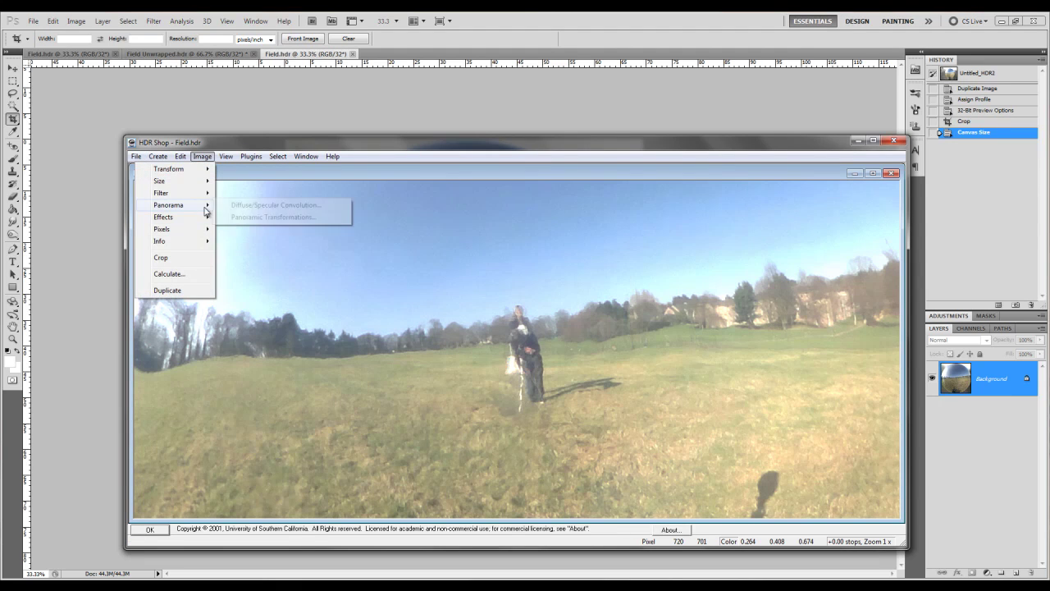
left_click(292, 218)
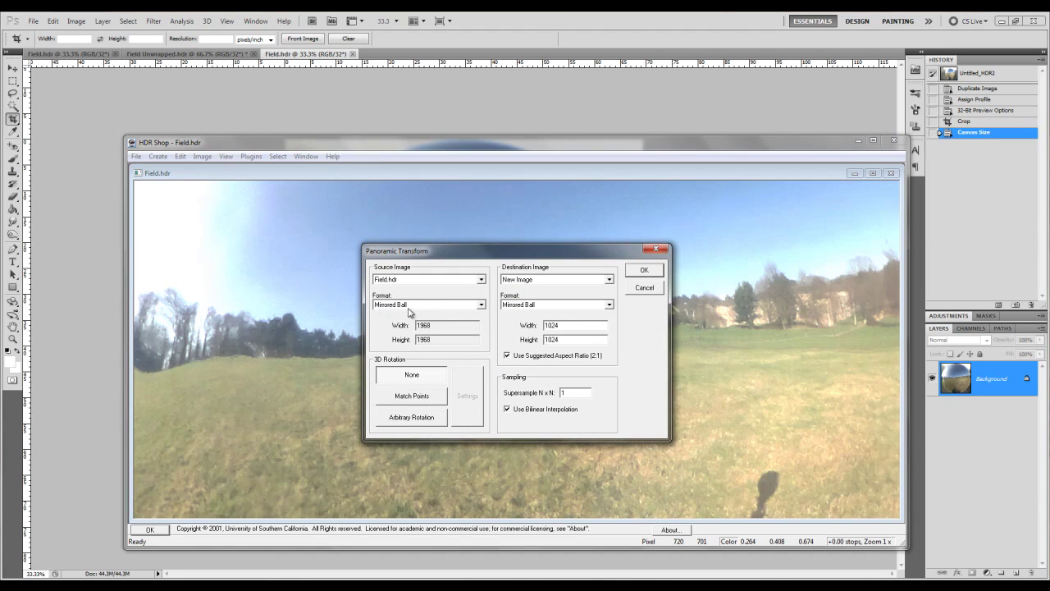
Set Destination Format to Latitude/Longitude with a width of 1968.
left_click(565, 311)
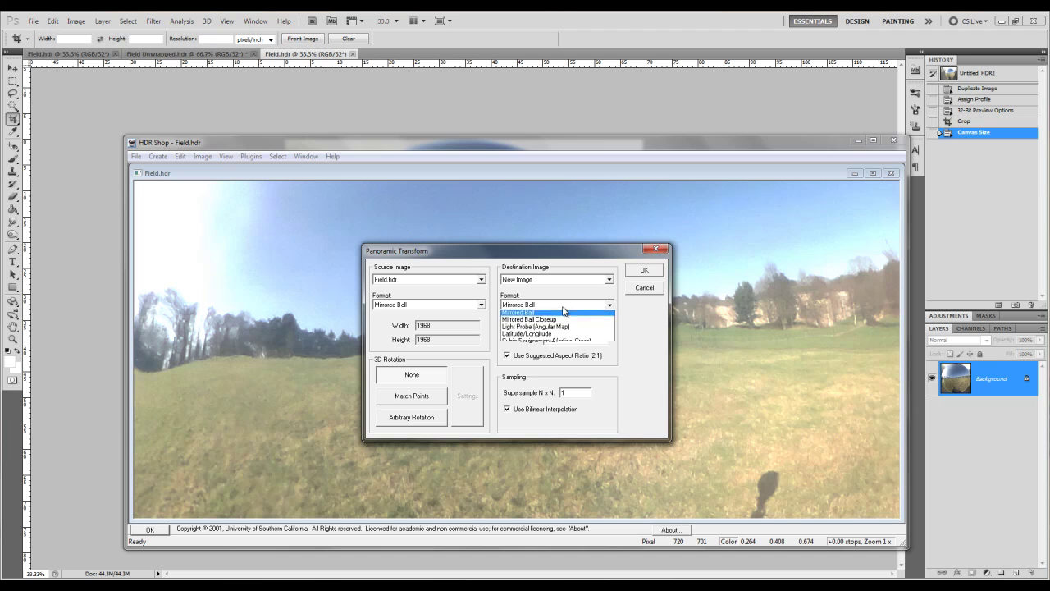
left_click(531, 336)
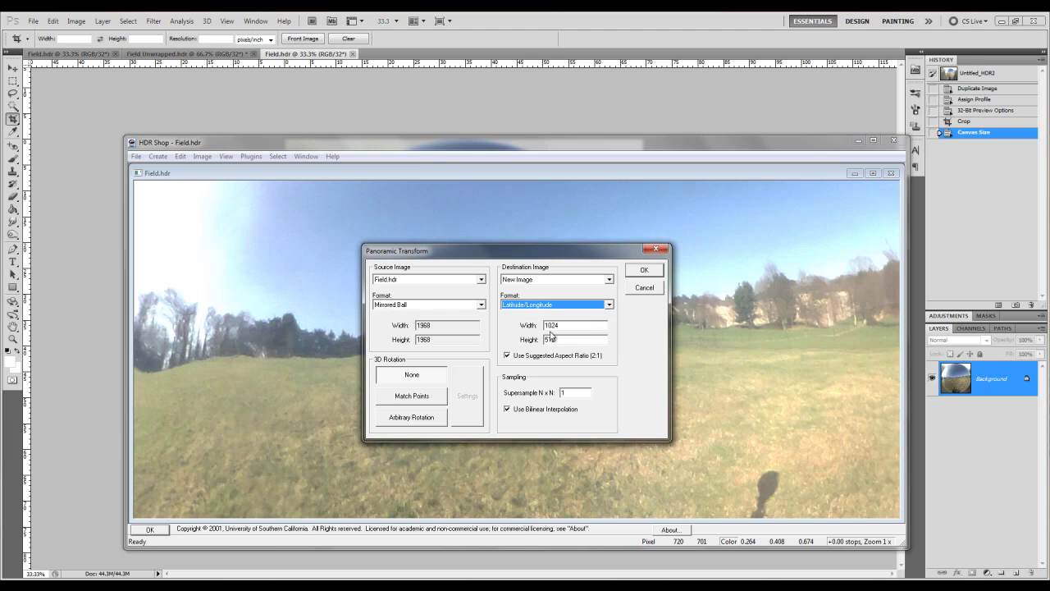
double_click(563, 325)
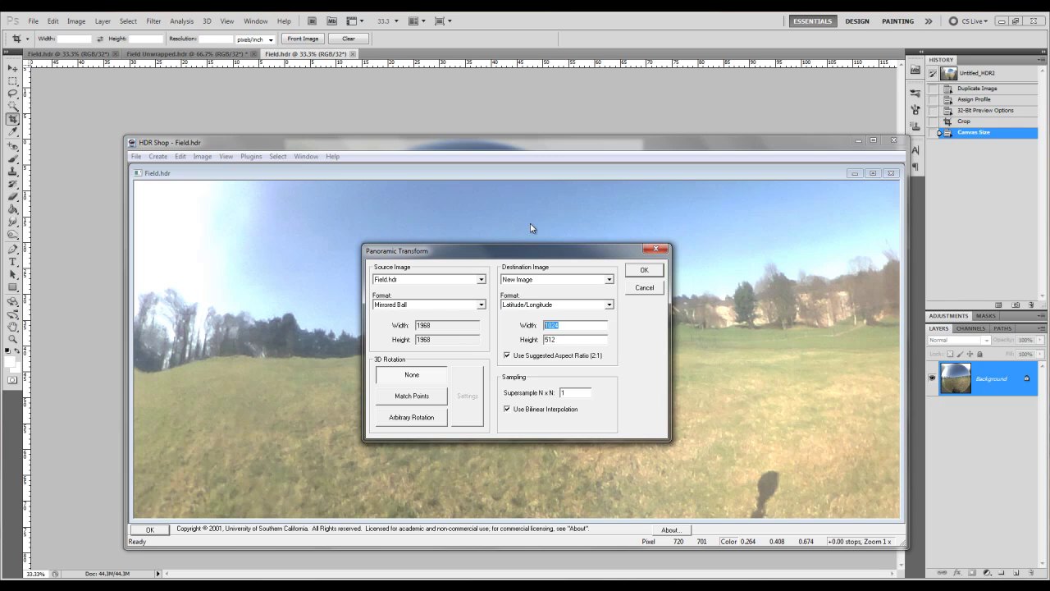
type("1968")
Run the transform and save the unwrapped panorama as the Radiance file Field Unwrapped.
left_click(638, 271)
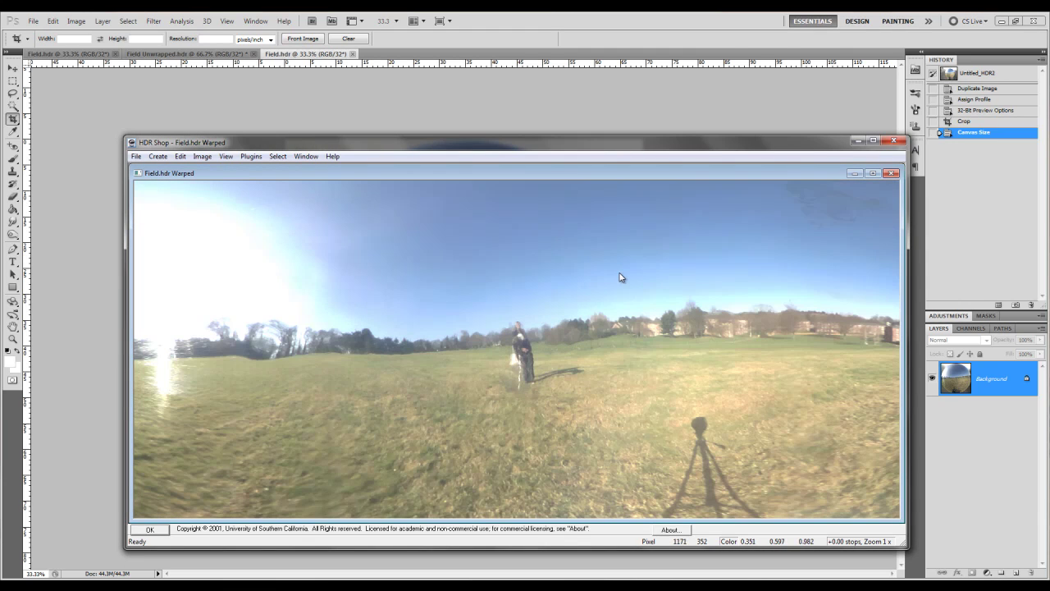
left_click(137, 156)
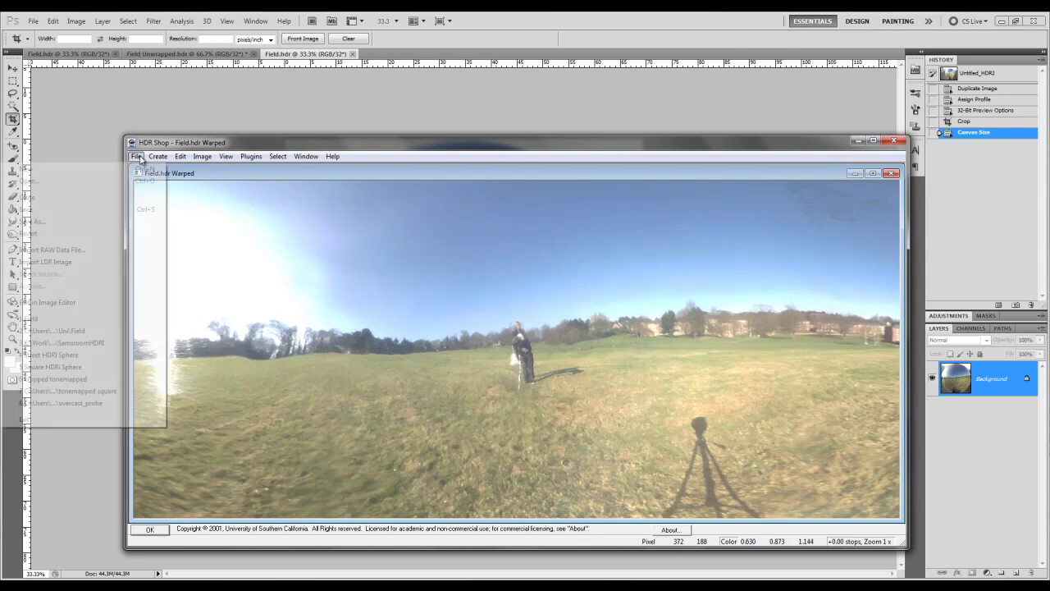
left_click(95, 228)
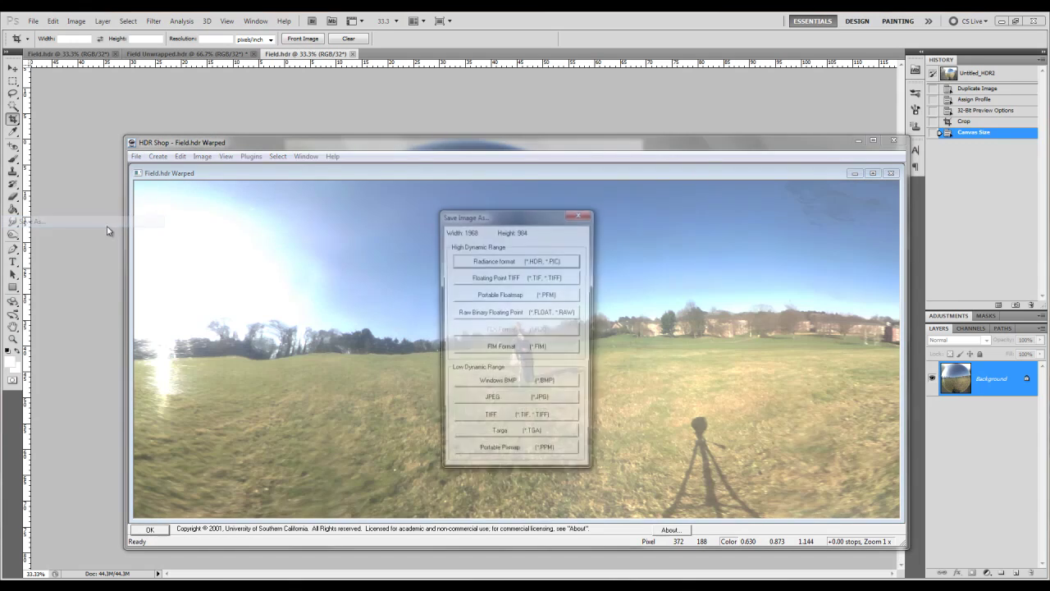
left_click(538, 261)
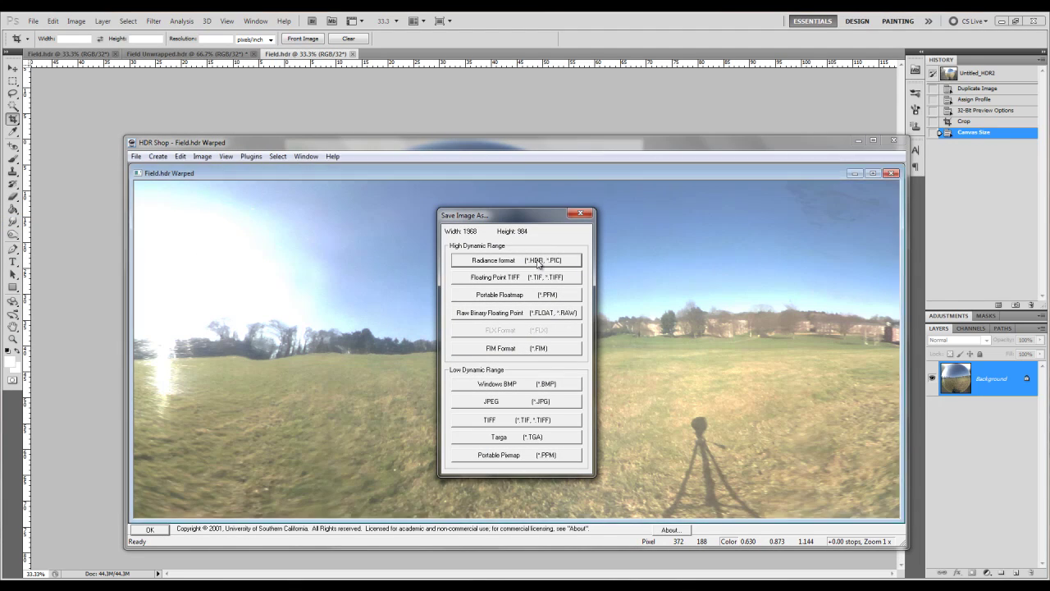
left_click(470, 481)
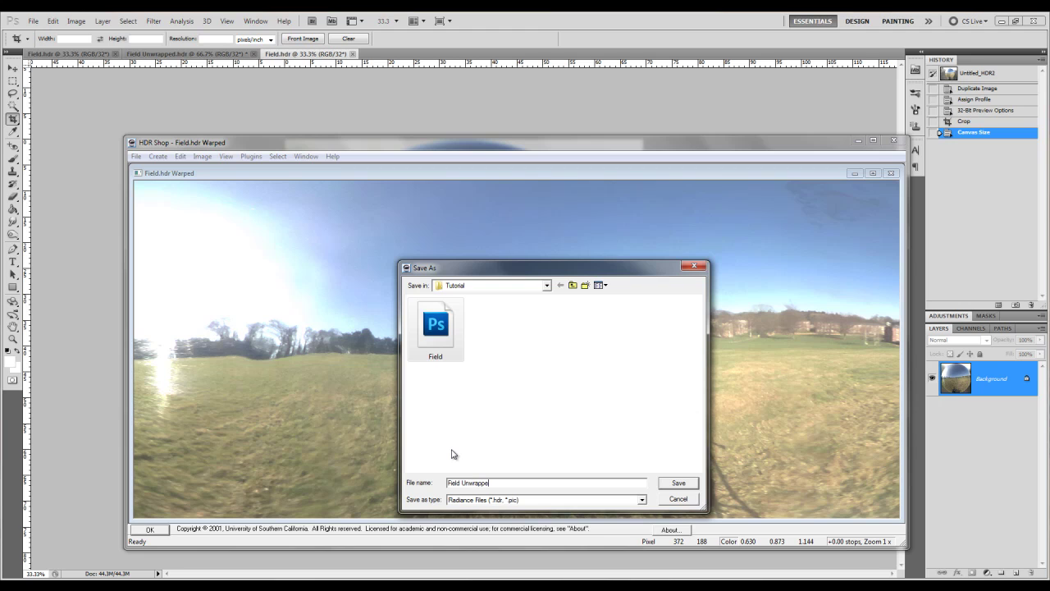
left_click(678, 483)
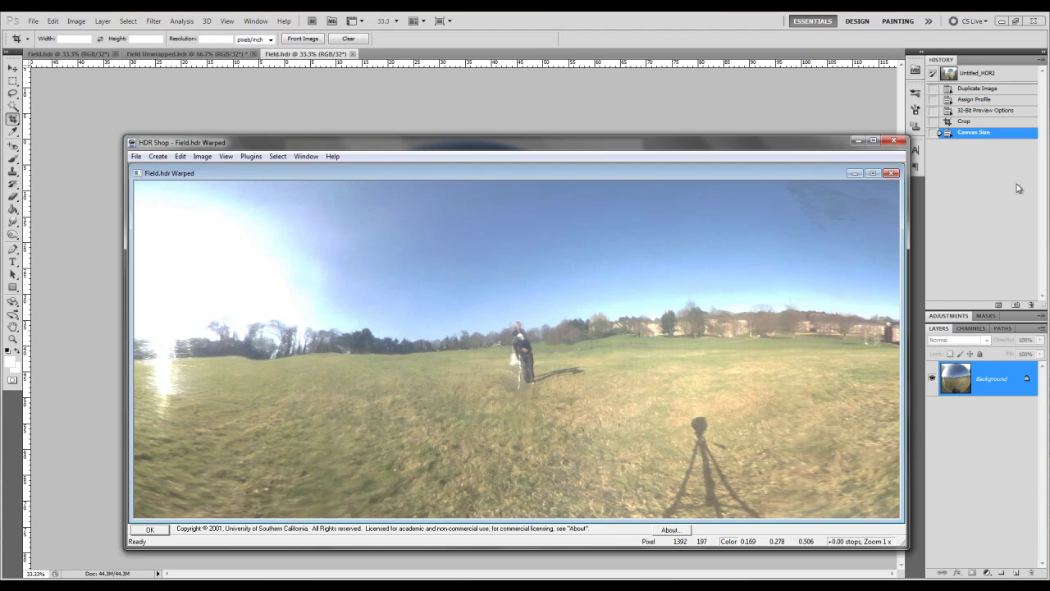
Back in Photoshop, open Field Unwrapped.hdr from the Tutorial folder as a 32-bit document.
left_click(857, 140)
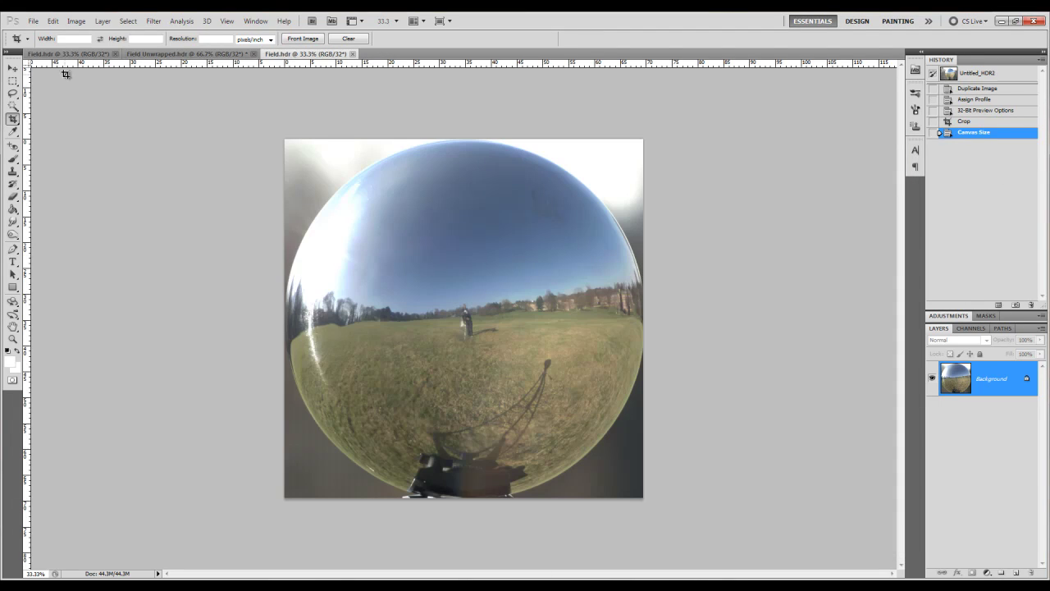
left_click(33, 21)
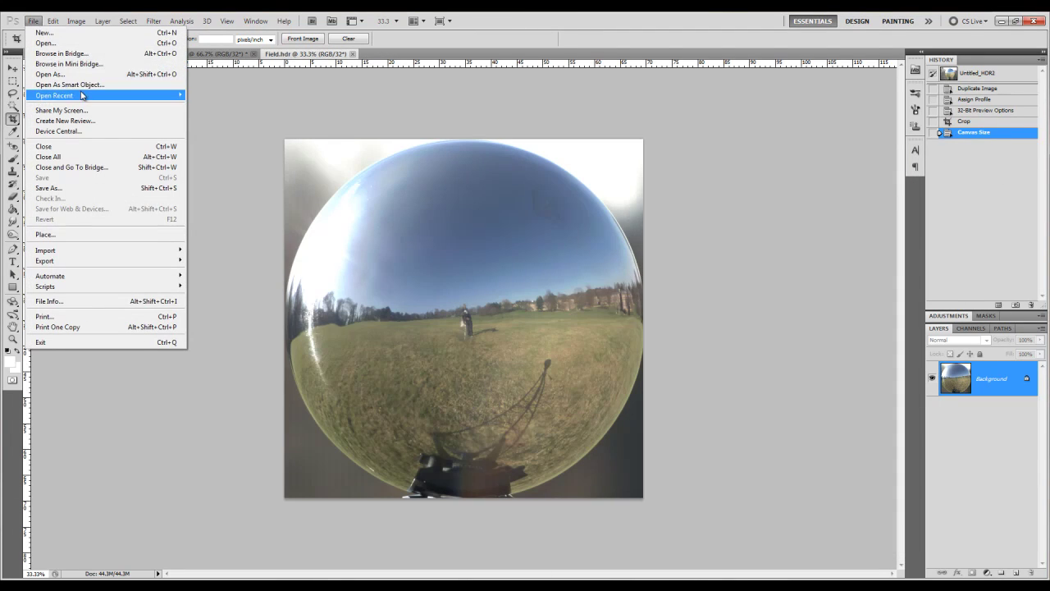
left_click(58, 43)
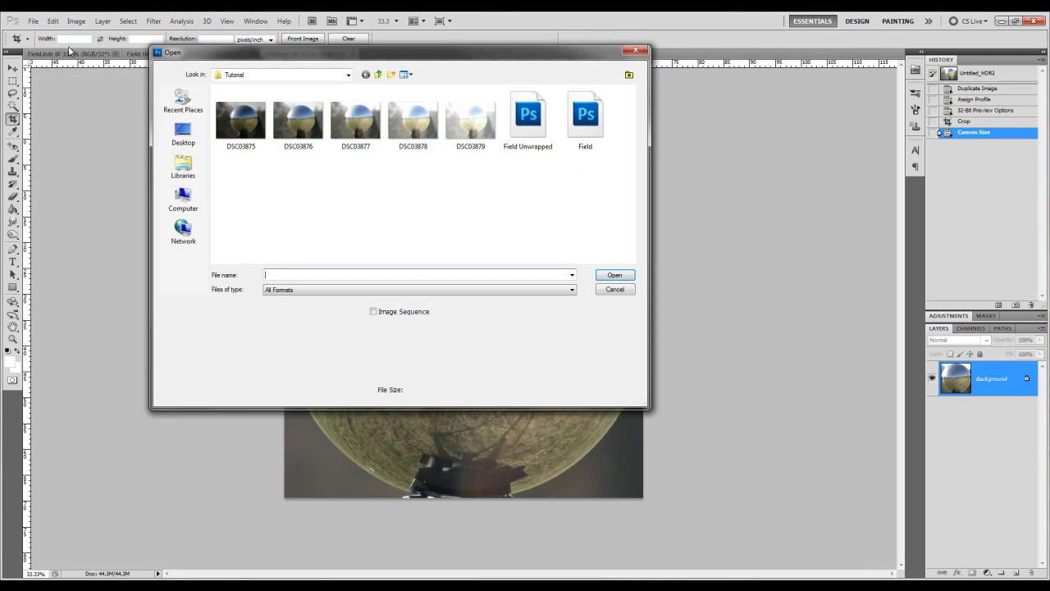
left_click(528, 118)
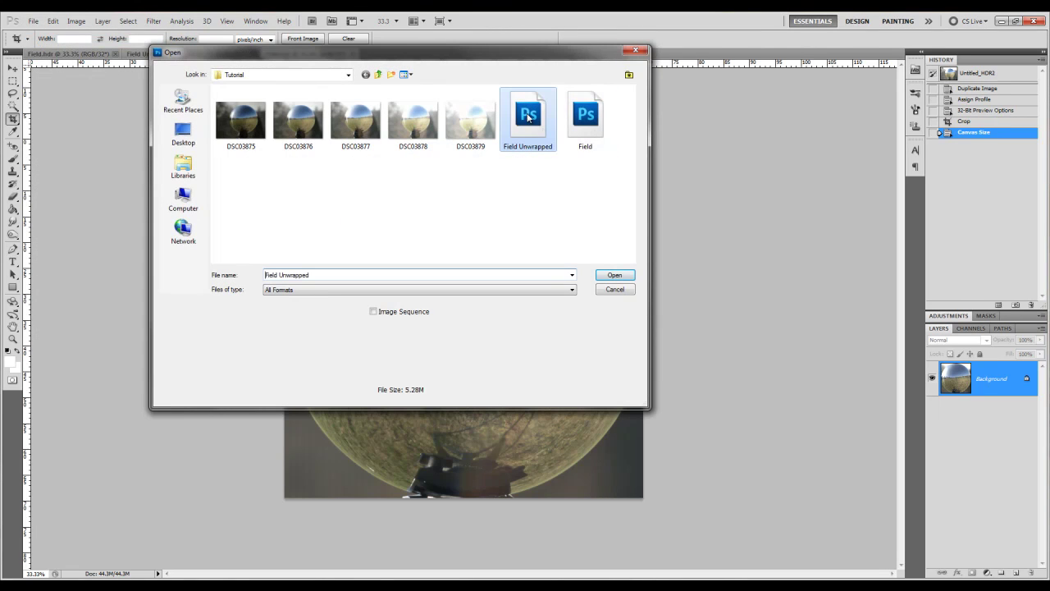
left_click(613, 274)
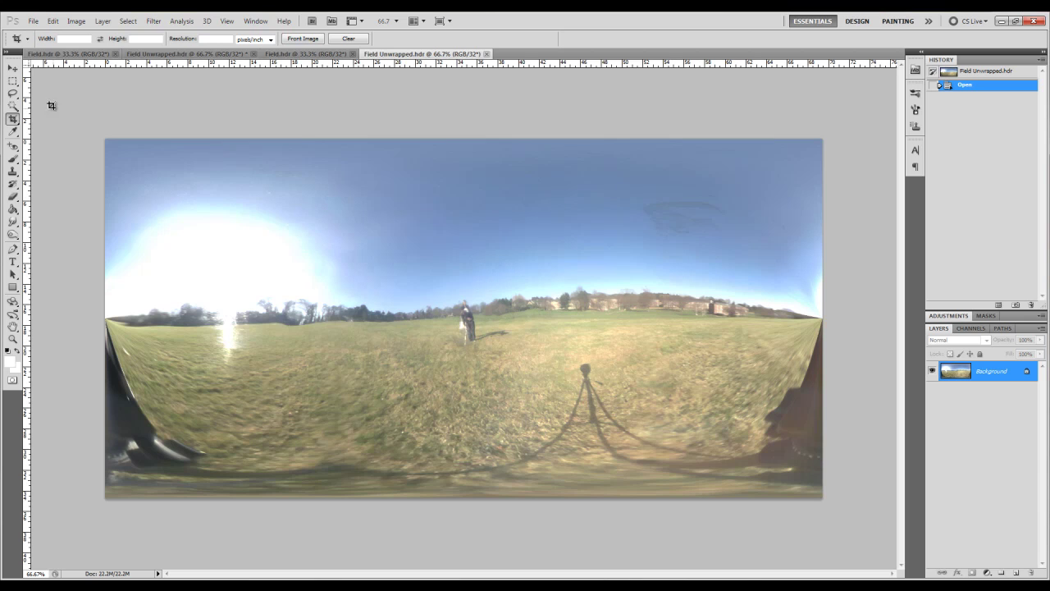
Clone-stamp out the dark smudge and remaining marks in the sky.
left_click(13, 170)
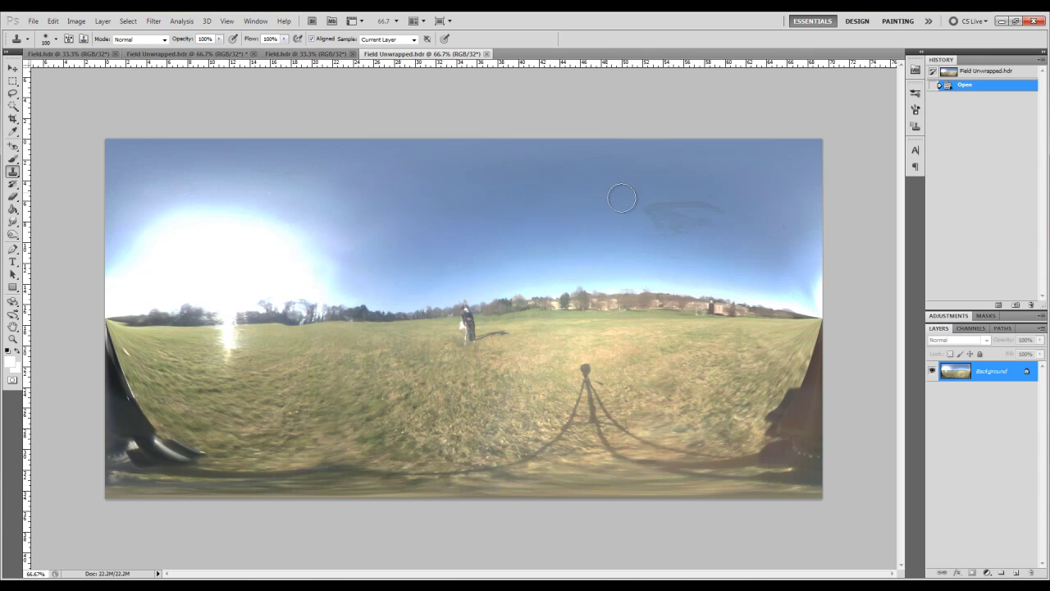
mouse_move(659, 212)
left_mouse_down()
mouse_move(709, 216)
mouse_move(685, 208)
mouse_move(674, 222)
mouse_move(707, 205)
mouse_move(689, 237)
mouse_move(719, 234)
mouse_move(688, 238)
mouse_move(698, 226)
mouse_move(703, 257)
left_mouse_up()
left_click(716, 235)
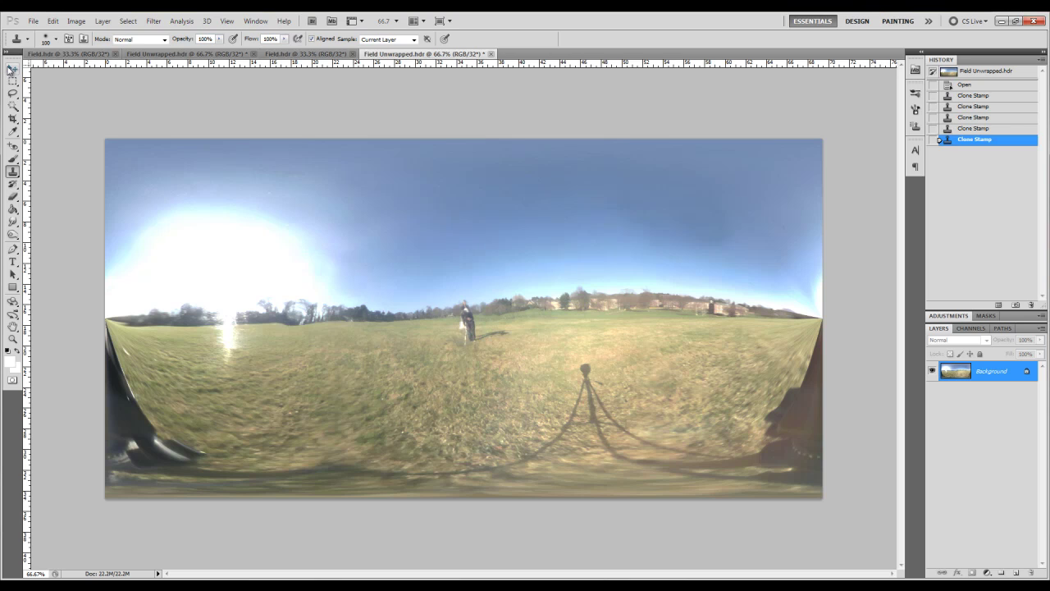
Preview a horizontal shift in the Offset filter, then cancel it to leave the panorama unshifted.
left_click(12, 69)
left_click(153, 20)
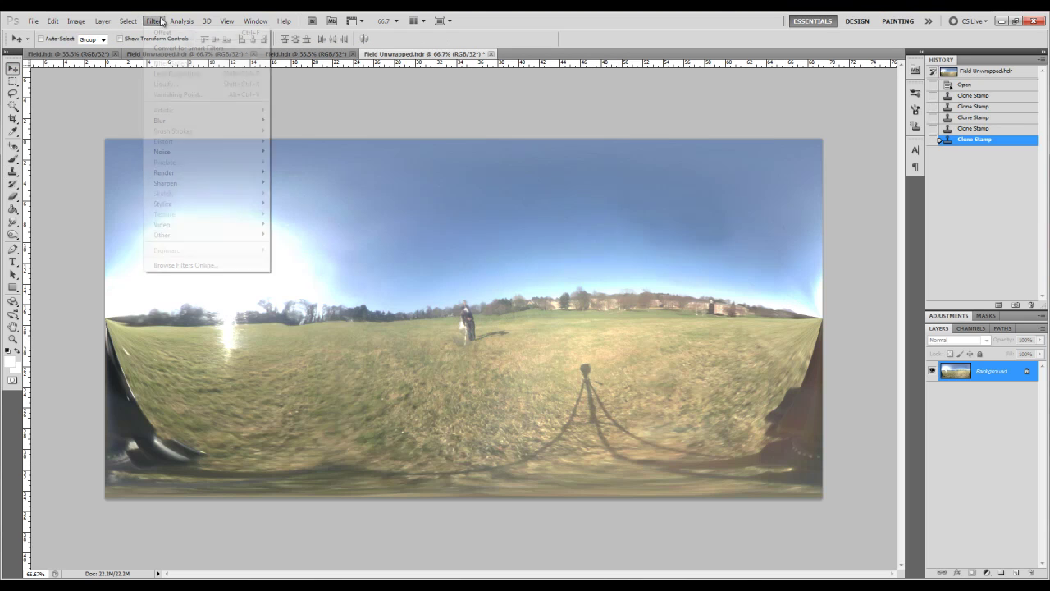
mouse_move(201, 237)
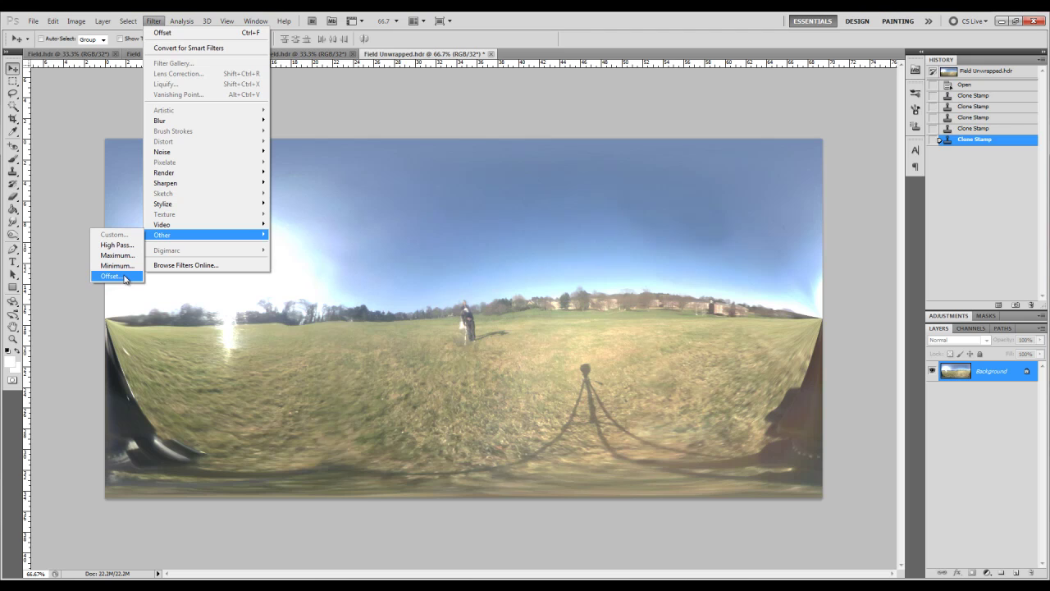
left_click(111, 275)
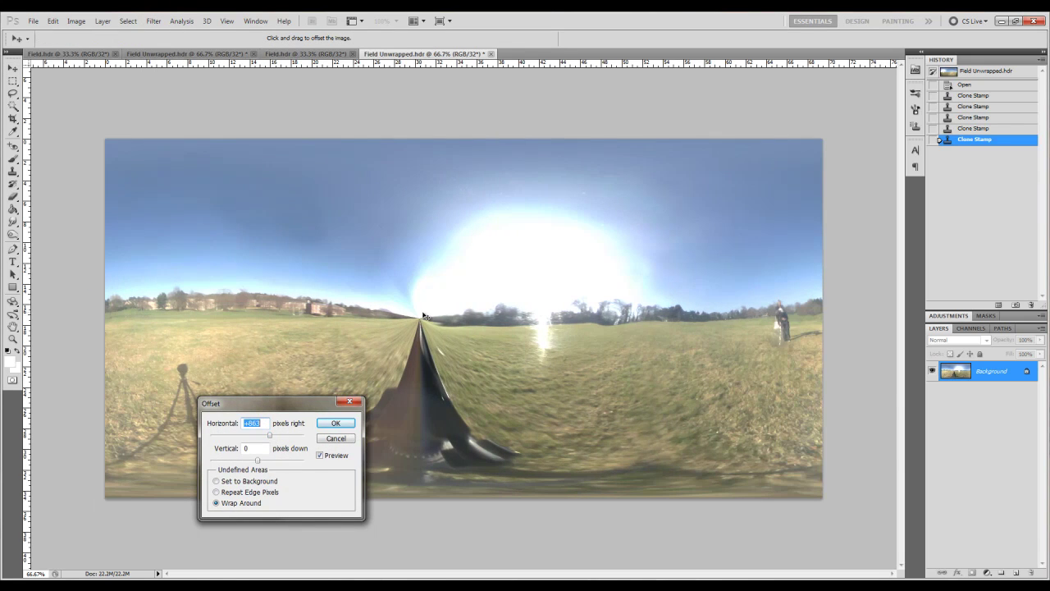
left_click_drag(272, 441, 273, 440)
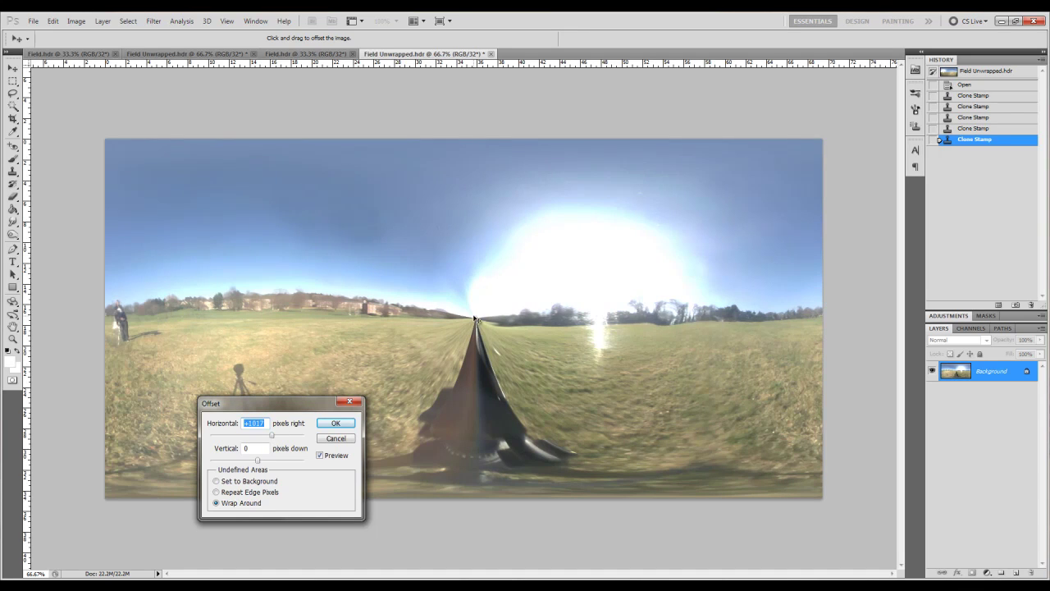
left_click(340, 438)
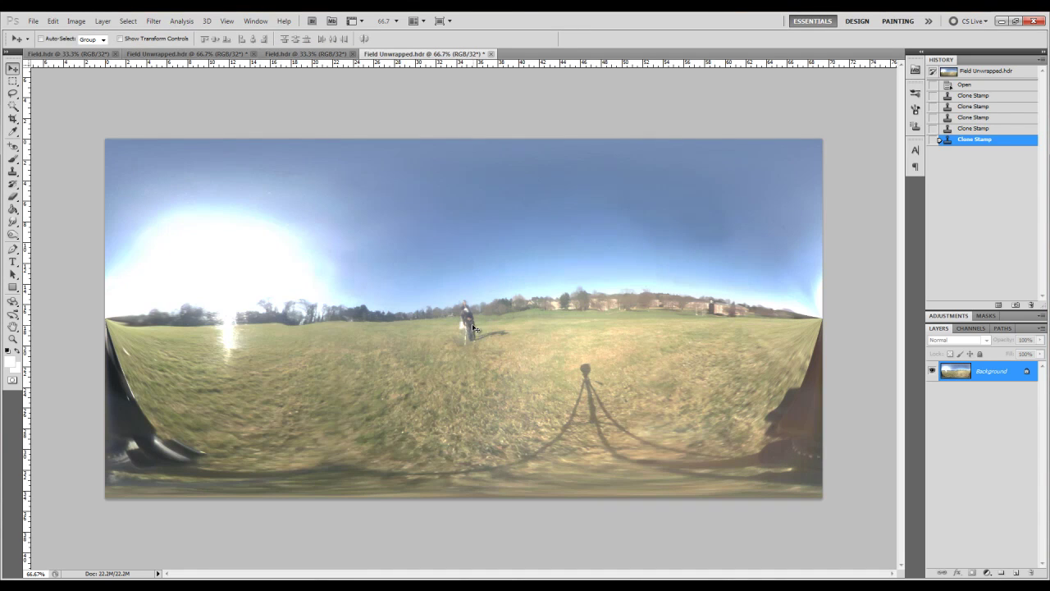
Zoom in and clone grass over the standing person's legs.
scroll(465, 326, "up", 3)
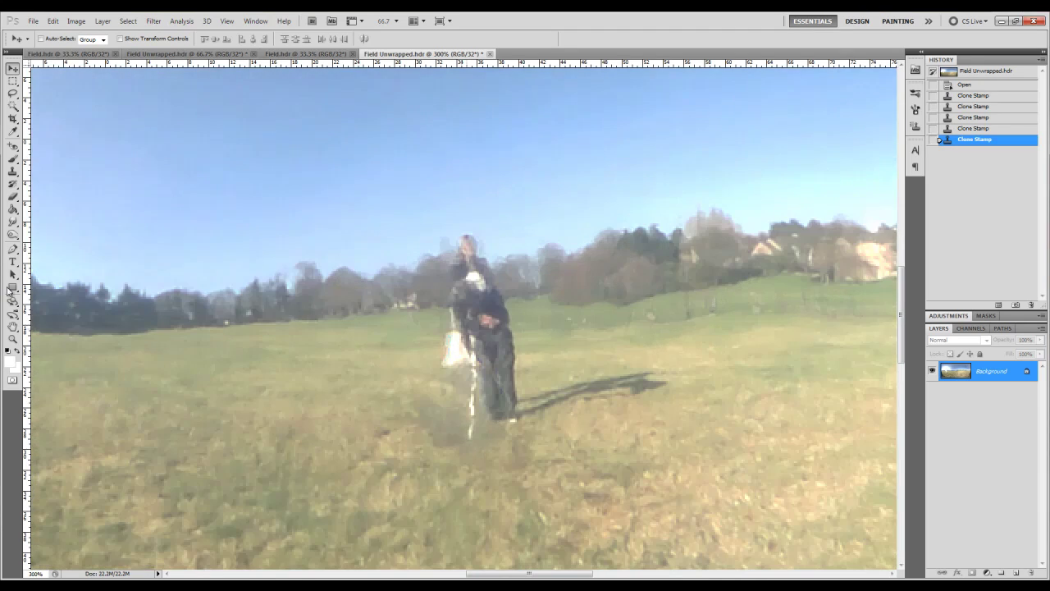
left_click(12, 170)
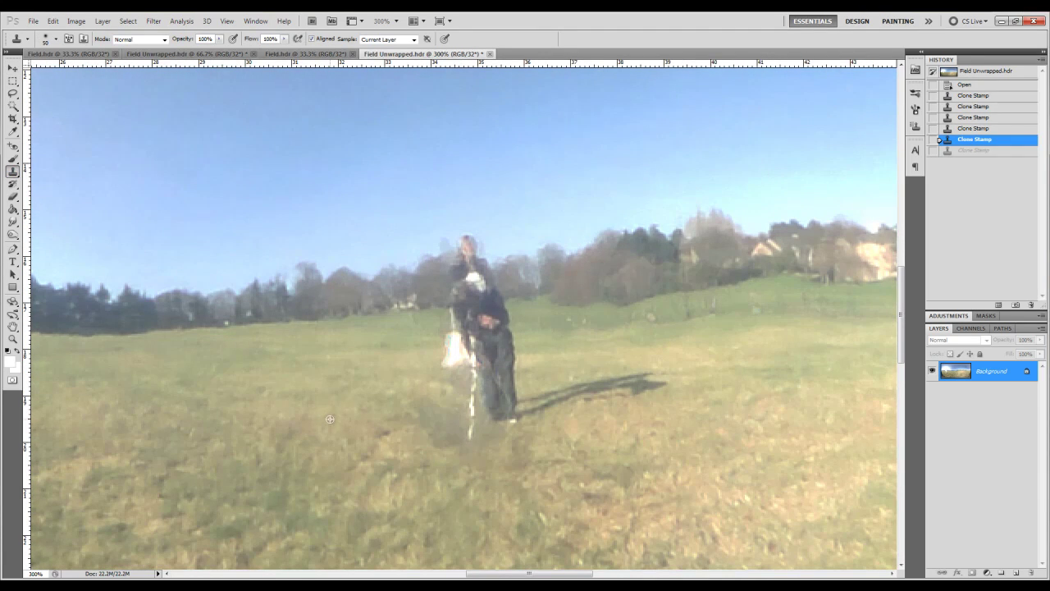
mouse_move(452, 399)
left_mouse_down()
mouse_move(504, 392)
mouse_move(511, 419)
mouse_move(492, 359)
mouse_move(491, 368)
mouse_move(464, 368)
mouse_move(450, 350)
mouse_move(527, 346)
mouse_move(523, 356)
mouse_move(454, 314)
mouse_move(486, 304)
mouse_move(544, 382)
mouse_move(598, 350)
mouse_move(573, 284)
mouse_move(570, 302)
mouse_move(441, 312)
mouse_move(544, 311)
mouse_move(511, 311)
mouse_move(475, 274)
mouse_move(530, 287)
left_mouse_up()
Sample the tree line and, with a smaller brush, clone it over the person's upper body and dark smudge.
key("alt")
left_click(564, 295, "alt")
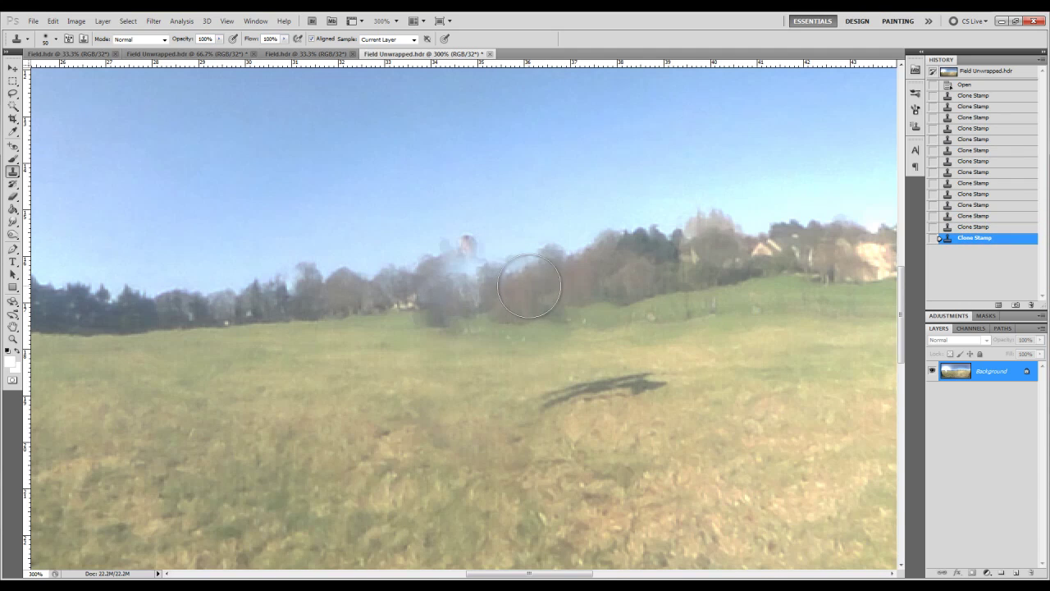
key("bracketleft")
key("bracketleft")
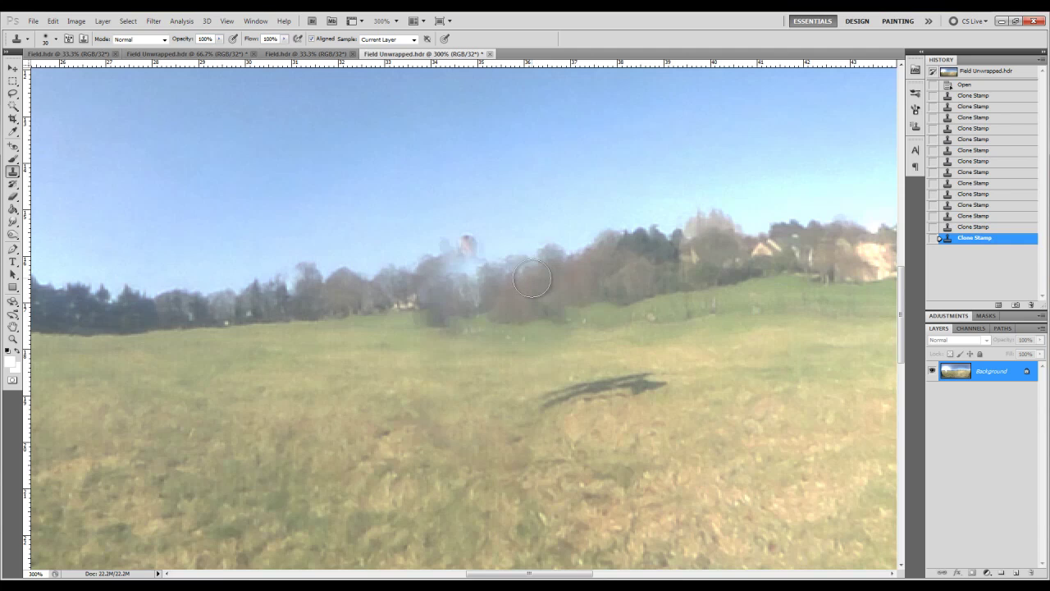
key("super")
key("super")
mouse_move(493, 259)
left_mouse_down()
mouse_move(464, 249)
mouse_move(441, 260)
mouse_move(509, 296)
mouse_move(462, 287)
mouse_move(469, 293)
mouse_move(448, 298)
mouse_move(453, 305)
left_mouse_up()
mouse_move(489, 347)
left_mouse_down()
mouse_move(423, 321)
mouse_move(484, 348)
left_mouse_up()
Sample nearby grass and paint it over the person's shadow, then zoom out.
left_click(393, 396, "alt")
mouse_move(542, 393)
left_mouse_down()
mouse_move(636, 391)
mouse_move(624, 394)
mouse_move(657, 383)
mouse_move(600, 375)
left_mouse_up()
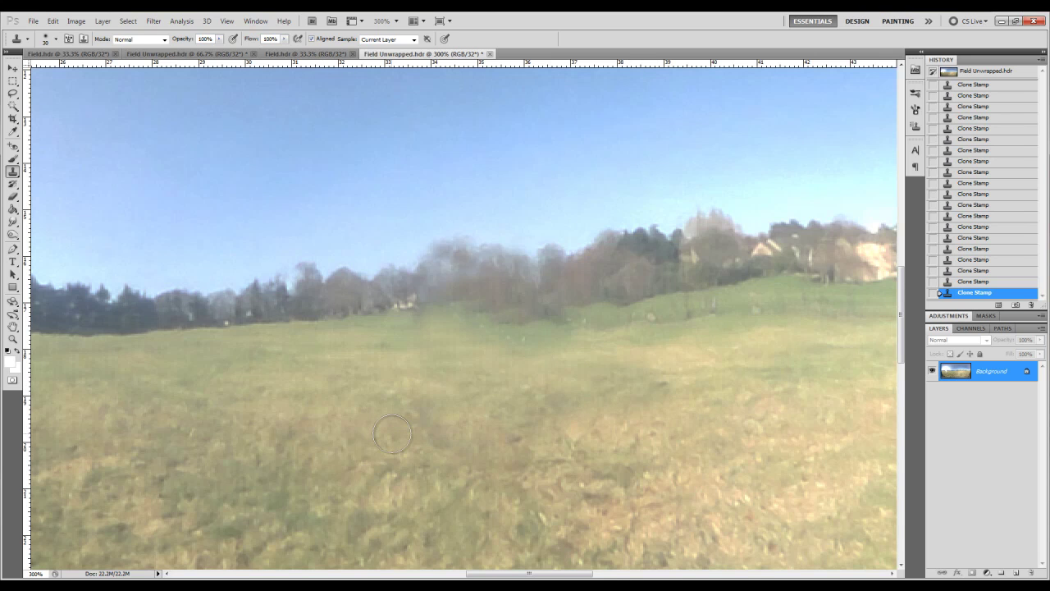
key("ctrl+minus")
key("ctrl+minus")
key("ctrl+minus")
key("ctrl+minus")
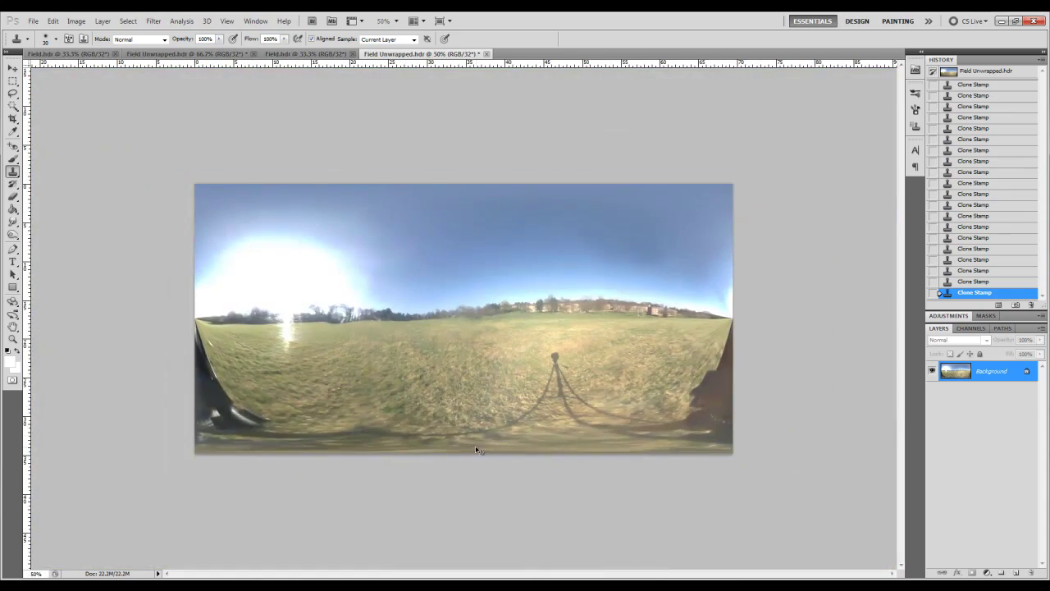
Clone grass over the tripod's shadow at 200% zoom, undoing the final stroke with Ctrl+Alt+Z.
key("ctrl+plus")
key("ctrl+plus")
key("ctrl+plus")
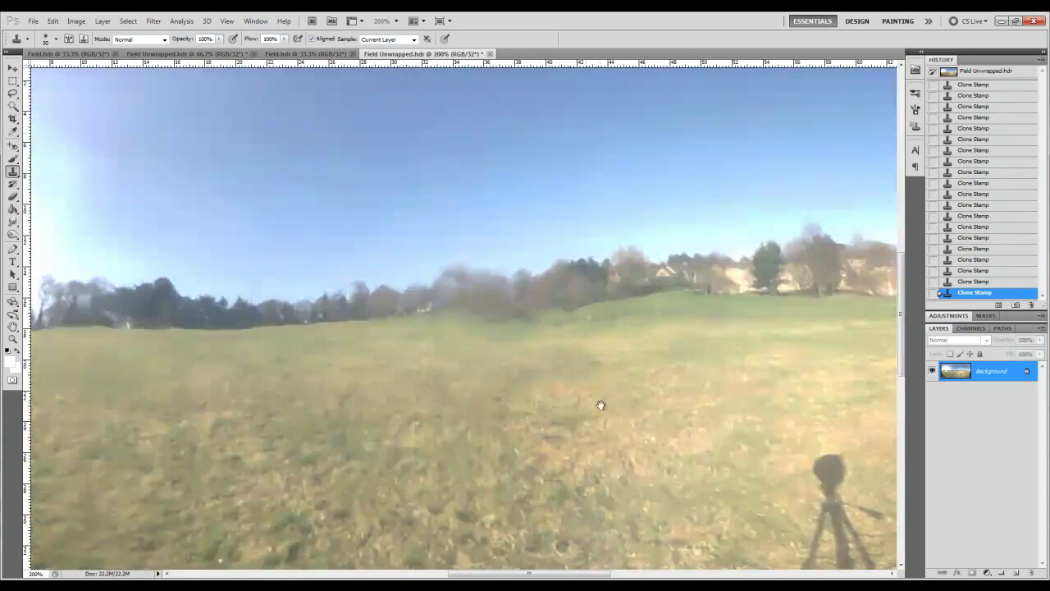
left_click_drag(601, 405, 555, 354)
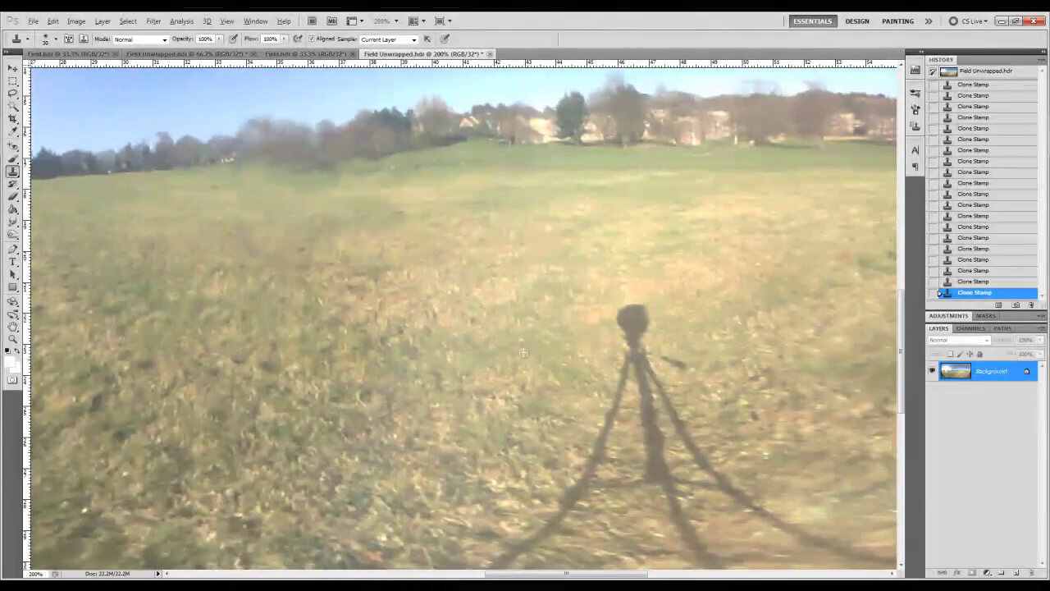
mouse_move(609, 321)
left_mouse_down()
mouse_move(656, 329)
mouse_move(618, 347)
mouse_move(640, 348)
mouse_move(625, 365)
mouse_move(655, 348)
mouse_move(616, 369)
mouse_move(670, 362)
mouse_move(612, 386)
mouse_move(659, 384)
mouse_move(596, 402)
mouse_move(654, 400)
mouse_move(582, 419)
left_mouse_up()
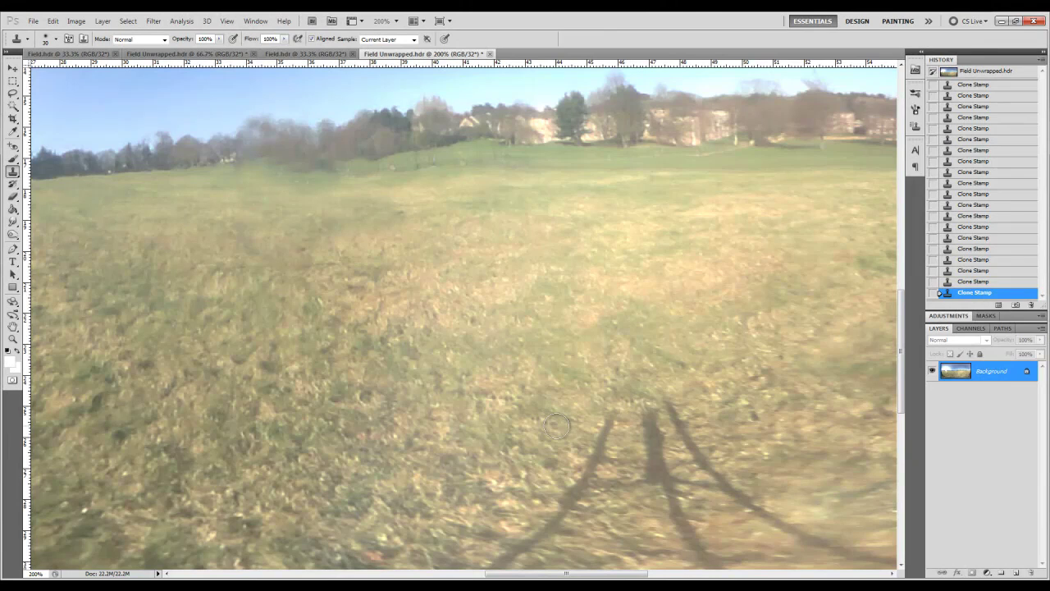
left_click(556, 424)
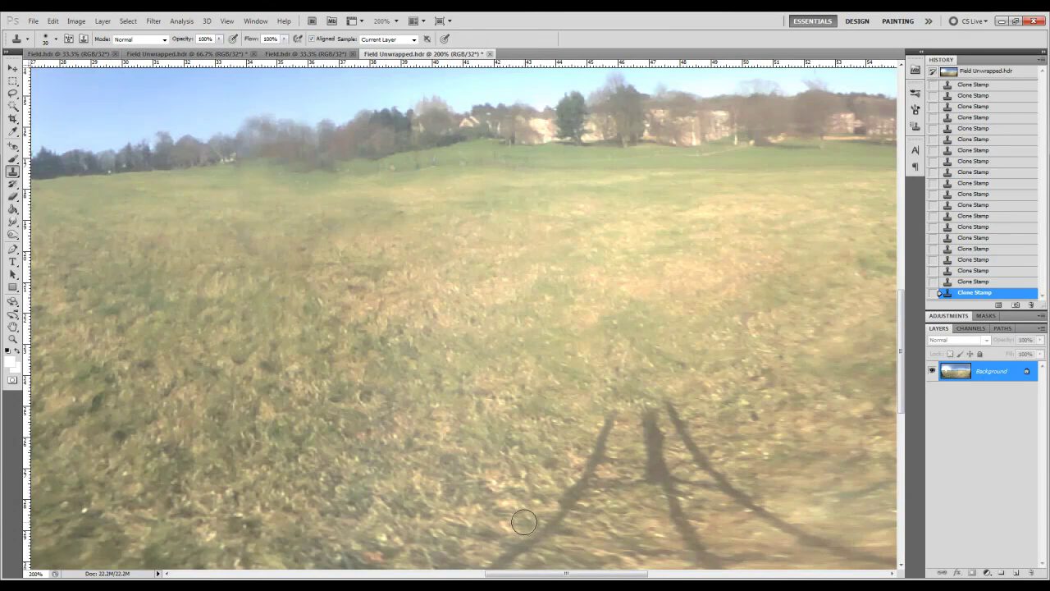
key("ctrl+alt+z")
key("ctrl+minus")
key("ctrl+minus")
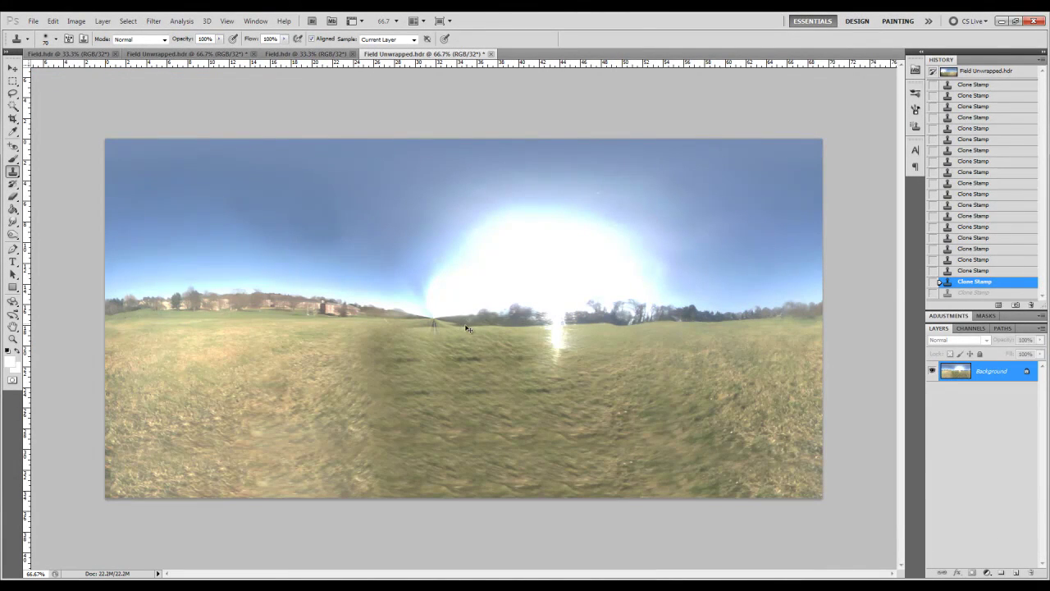
Clone over the pole-like pinch at the horizon and paint sampled trees onto the bare horizon.
key("ctrl+plus")
key("ctrl+plus")
key("ctrl+plus")
key("ctrl+minus")
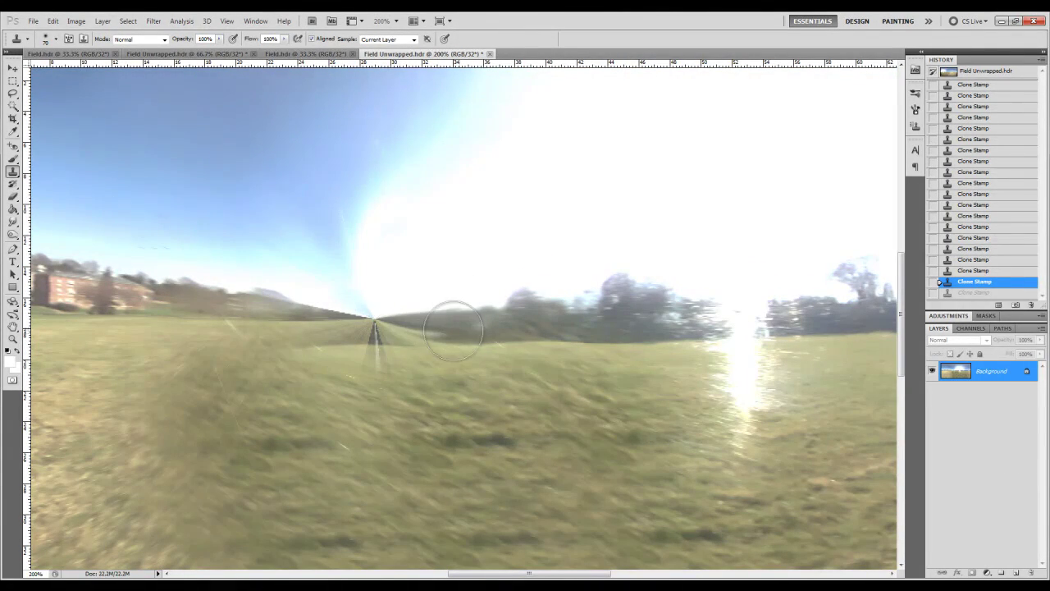
mouse_move(386, 308)
left_mouse_down()
mouse_move(351, 317)
mouse_move(387, 332)
mouse_move(361, 315)
mouse_move(348, 327)
left_mouse_up()
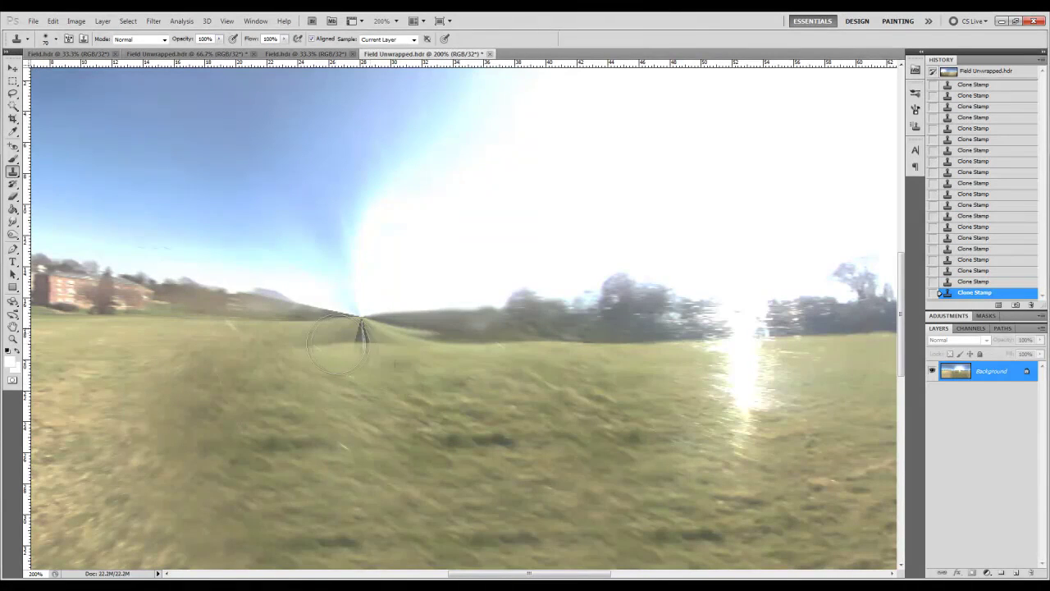
mouse_move(394, 353)
left_mouse_down()
mouse_move(363, 340)
mouse_move(344, 298)
mouse_move(404, 330)
mouse_move(422, 321)
mouse_move(469, 359)
mouse_move(509, 338)
left_mouse_up()
left_click(543, 323, "alt")
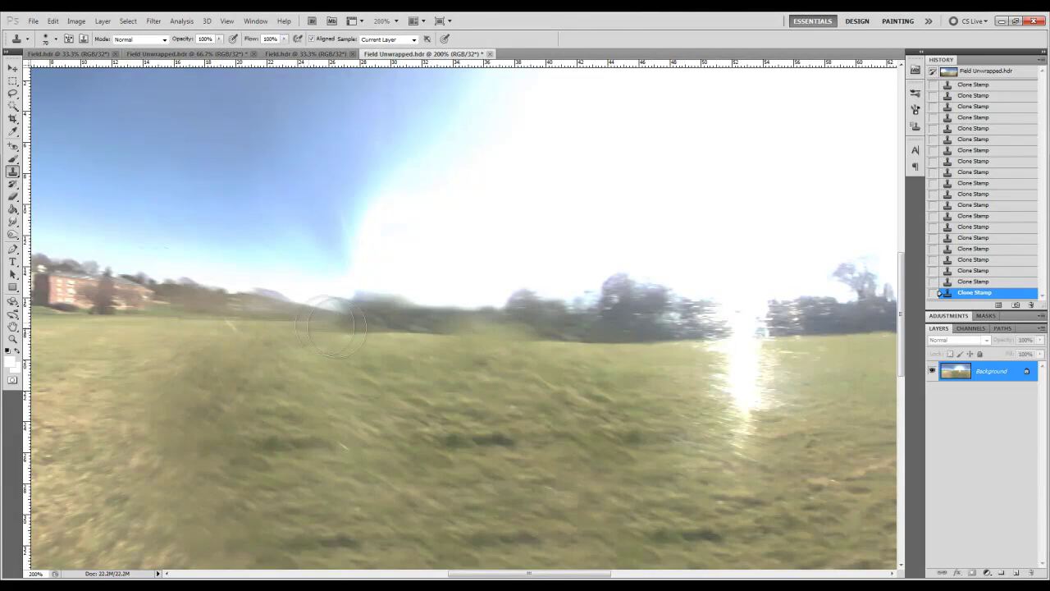
left_click_drag(330, 325, 370, 310)
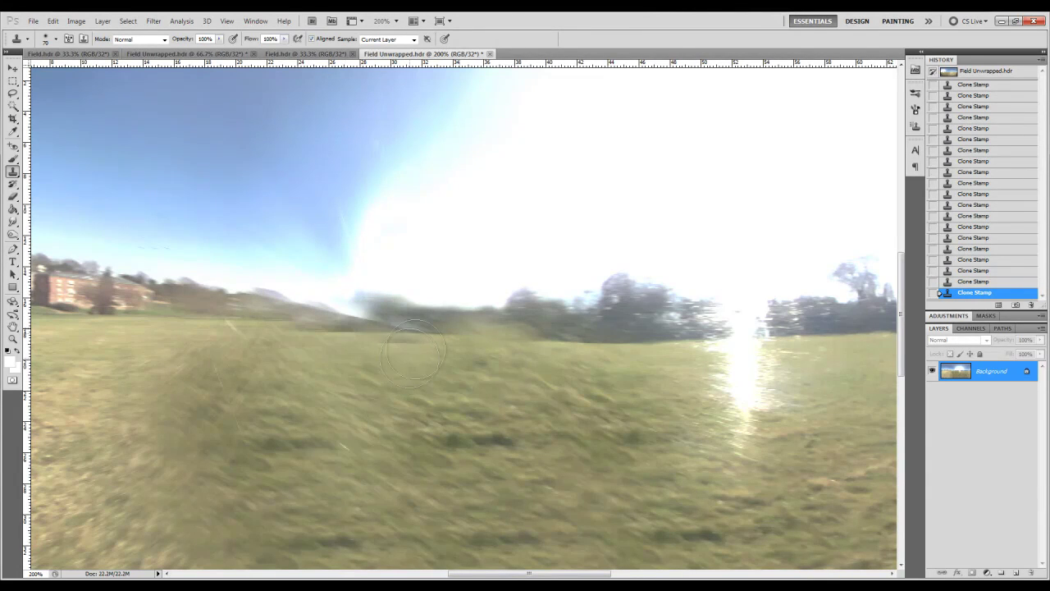
left_click_drag(413, 277, 366, 305)
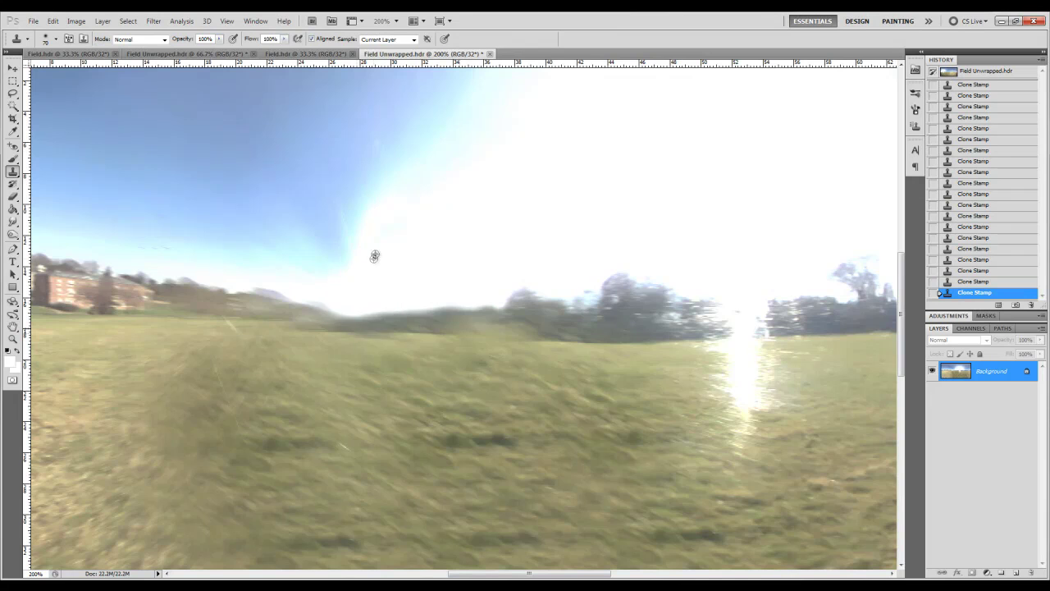
Undo the last stroke, touch up the tree line with a smaller brush, then extend it leftward with a larger one.
key("ctrl+z")
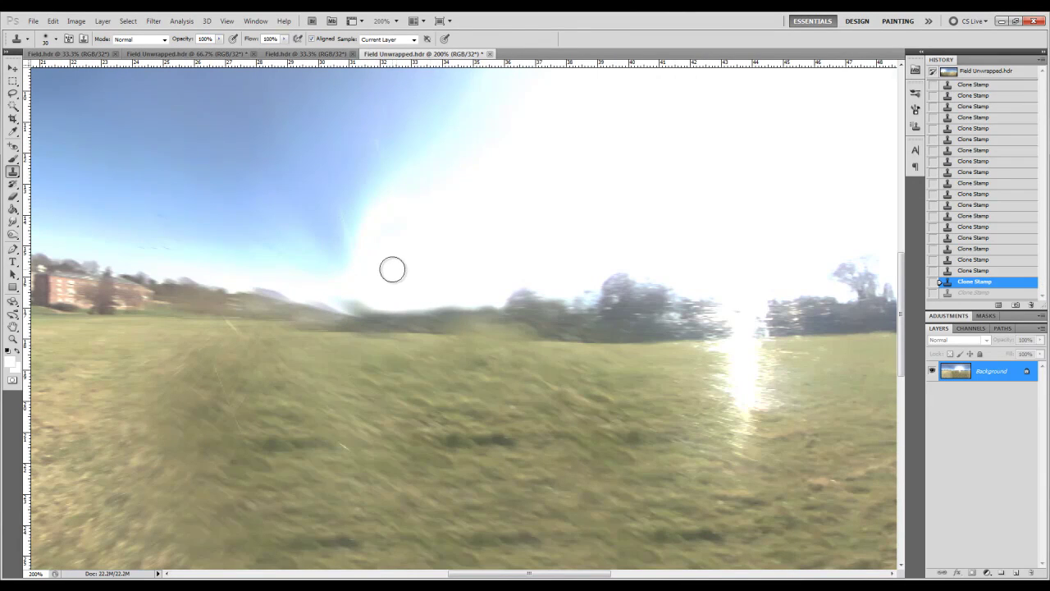
key("bracketleft")
key("bracketleft")
left_click(361, 284)
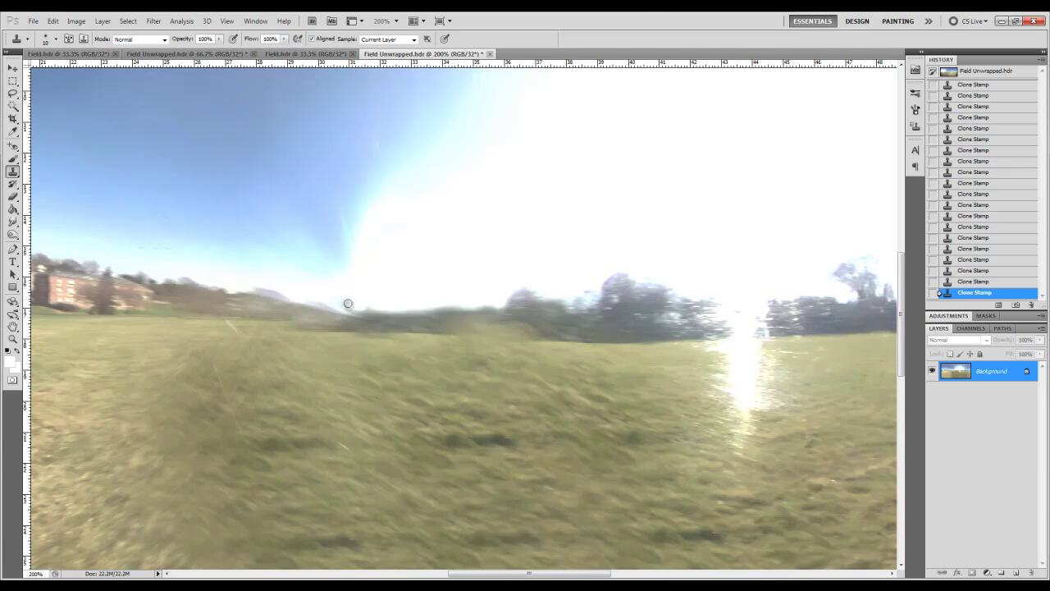
left_click_drag(364, 310, 369, 305)
scroll(419, 295, "down", 5)
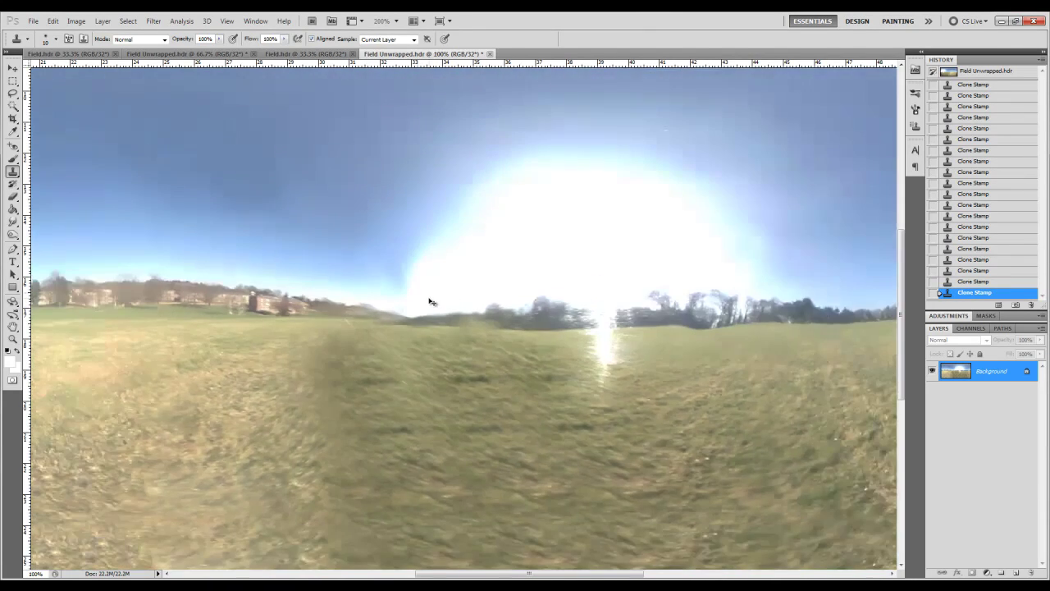
scroll(597, 337, "up", 6)
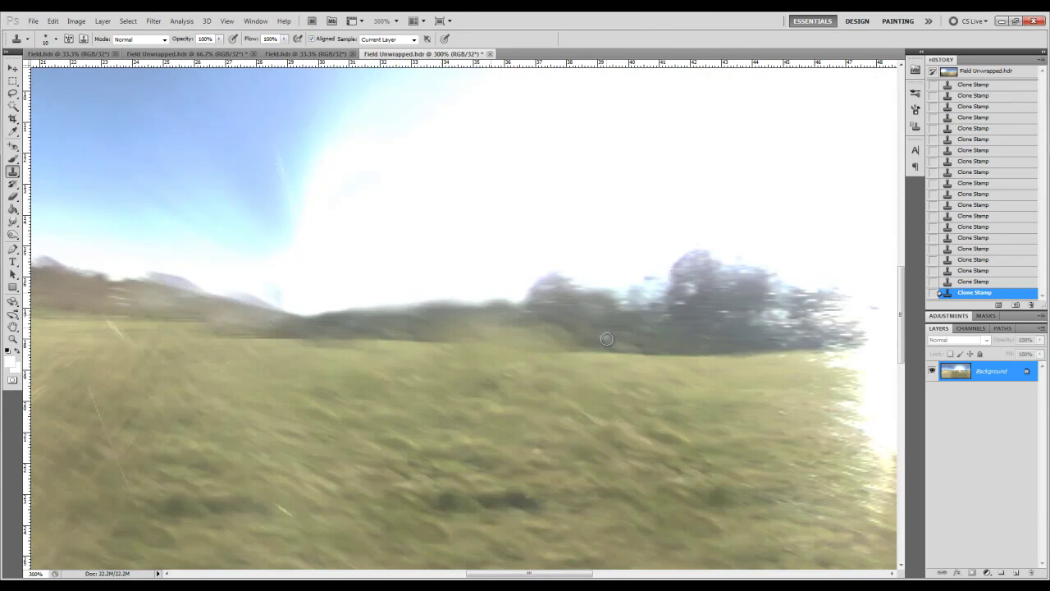
key("bracketright")
key("bracketright")
mouse_move(617, 333)
left_mouse_down()
mouse_move(430, 333)
mouse_move(453, 333)
left_mouse_up()
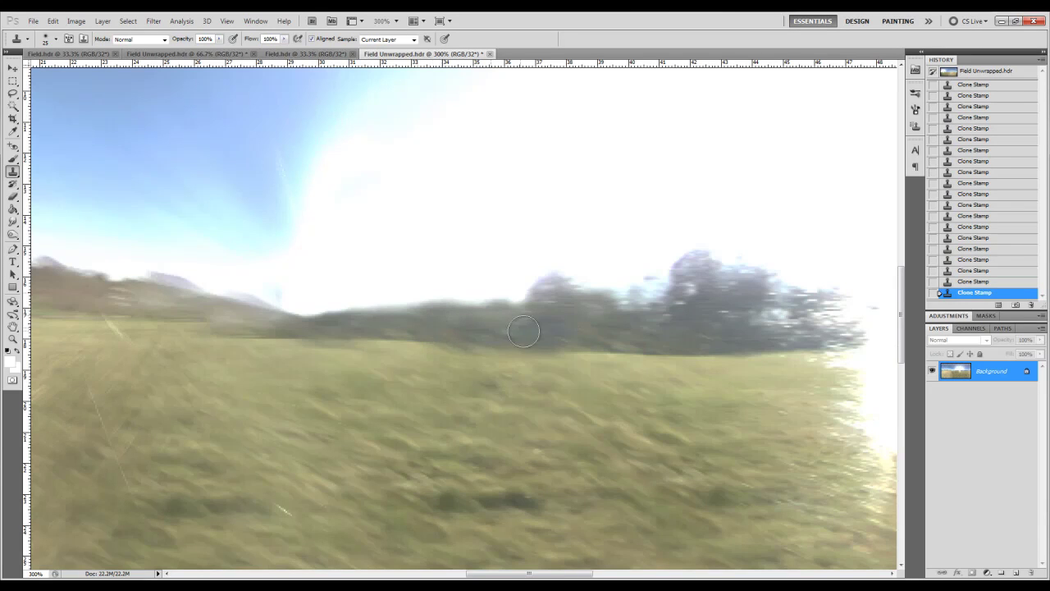
key("ctrl+minus")
key("ctrl+minus")
key("ctrl+minus")
key("ctrl+minus")
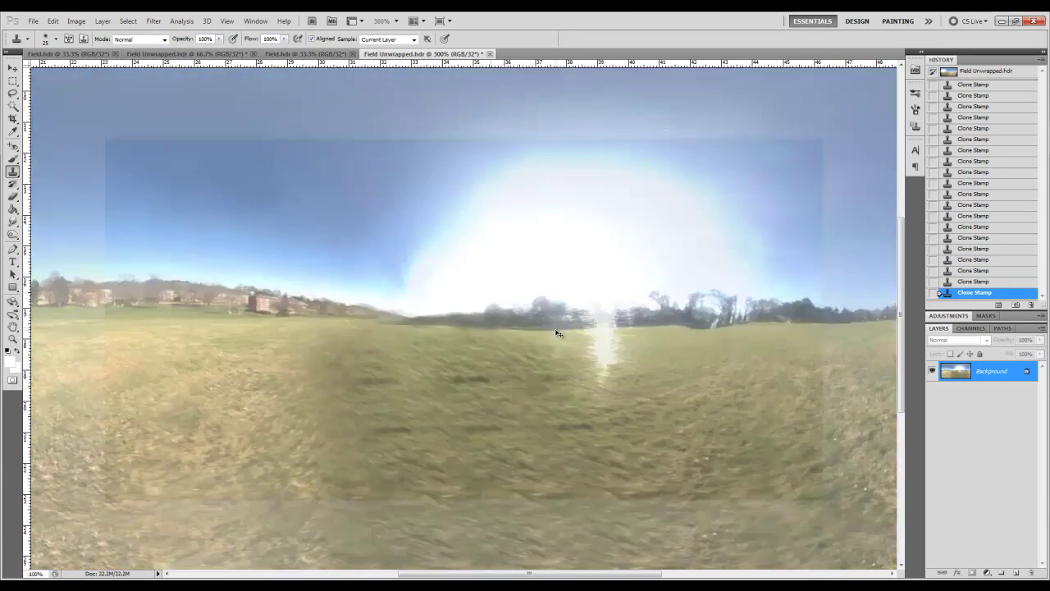
key("ctrl+plus")
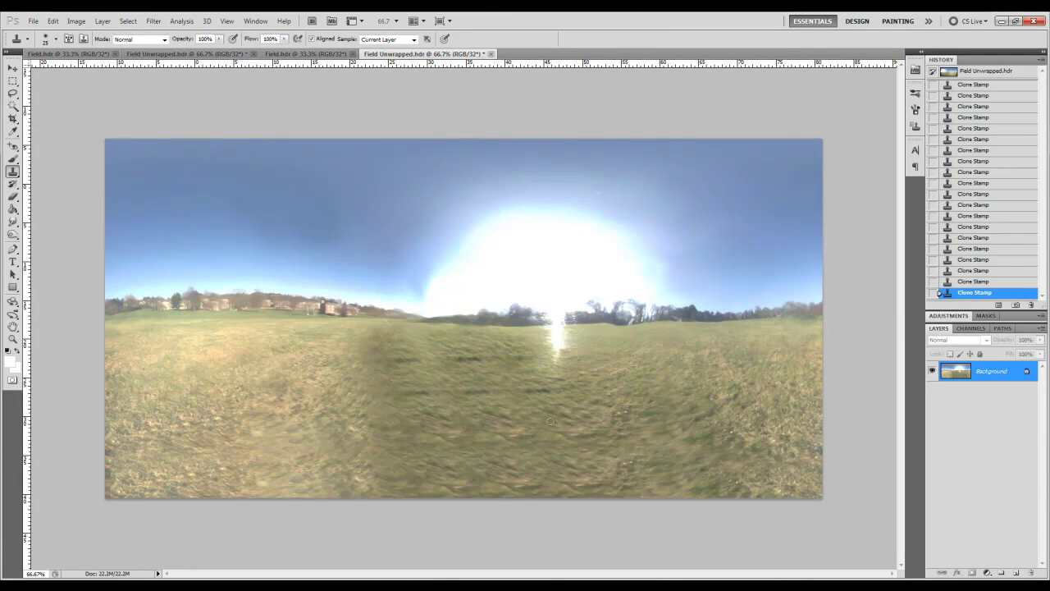
Apply the Offset filter with Wrap Around, moving the sun glare to the panorama's edges.
left_click(154, 21)
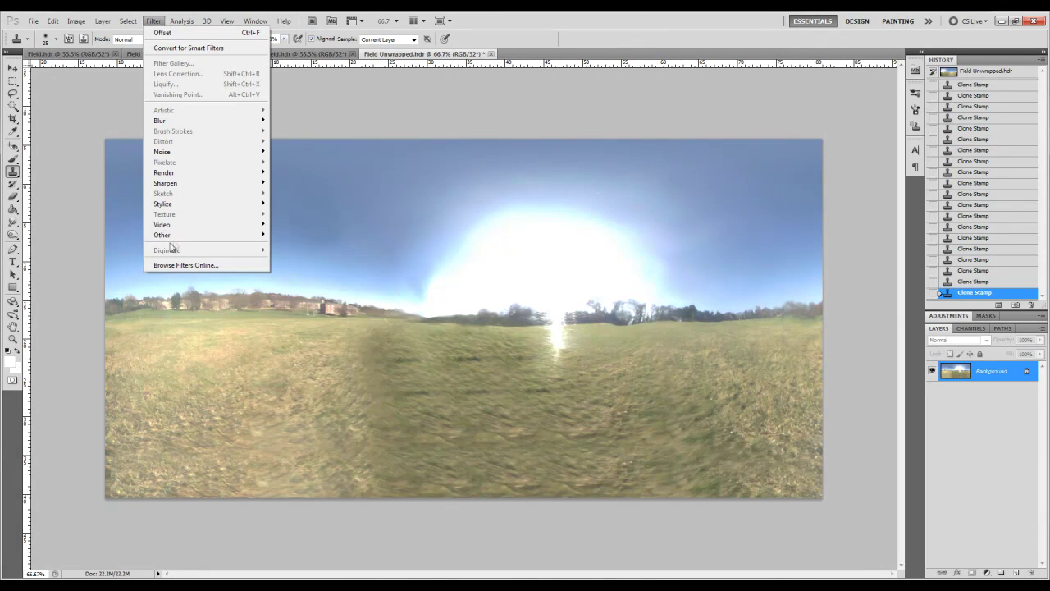
mouse_move(181, 241)
left_click(117, 276)
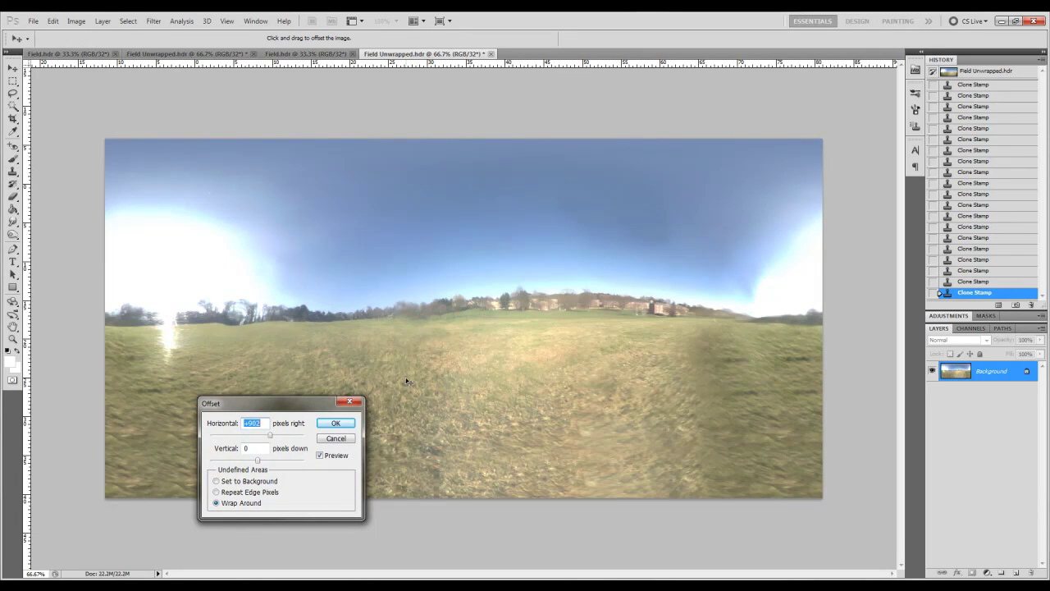
left_click(351, 424)
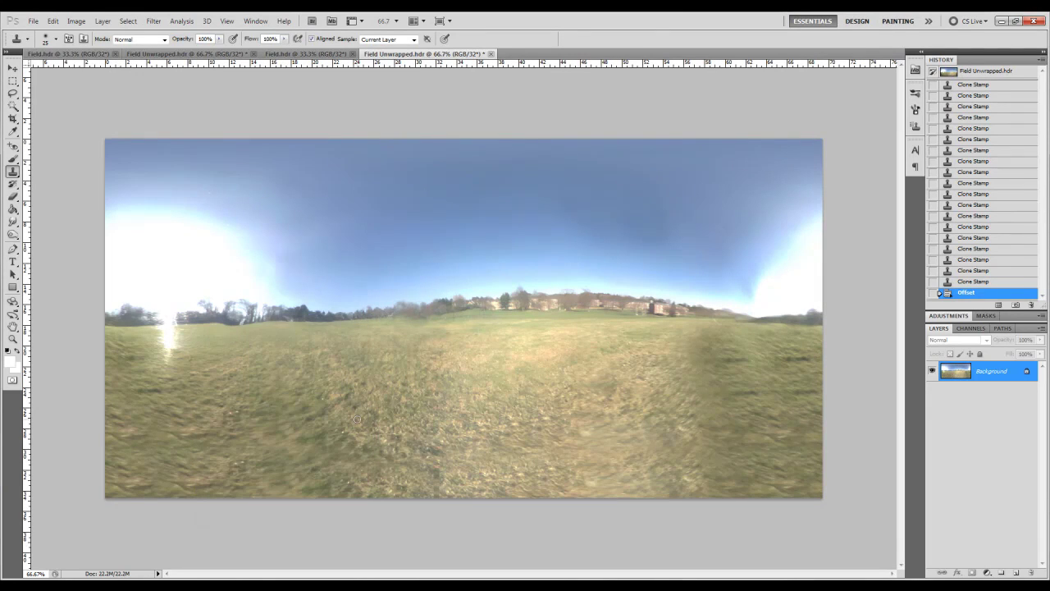
Start saving Field Unwrapped in the Tutorial folder and check the Radiance (*.HDR) format list.
left_click(33, 20)
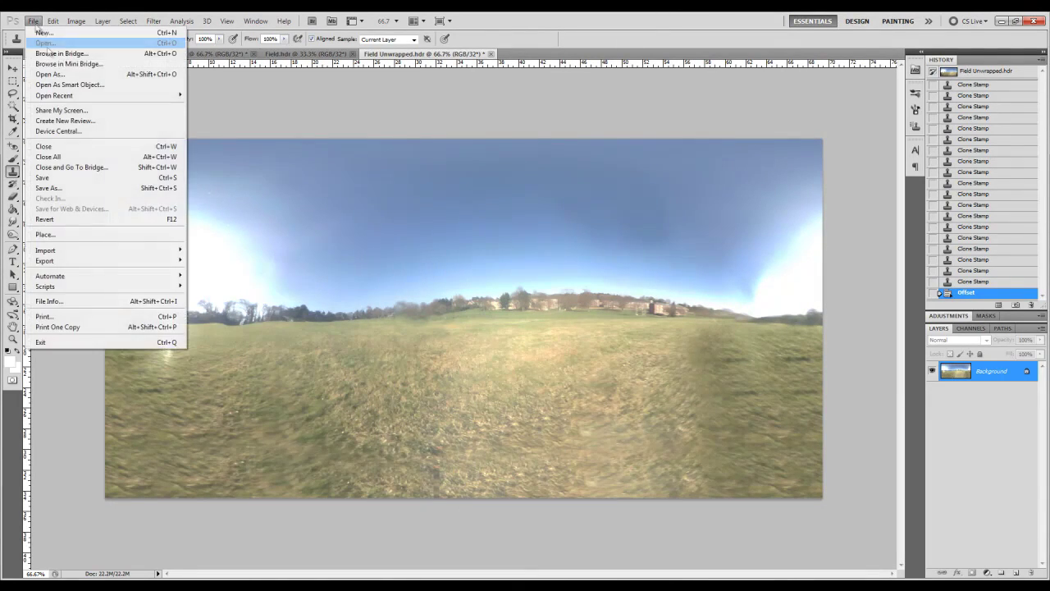
left_click(82, 188)
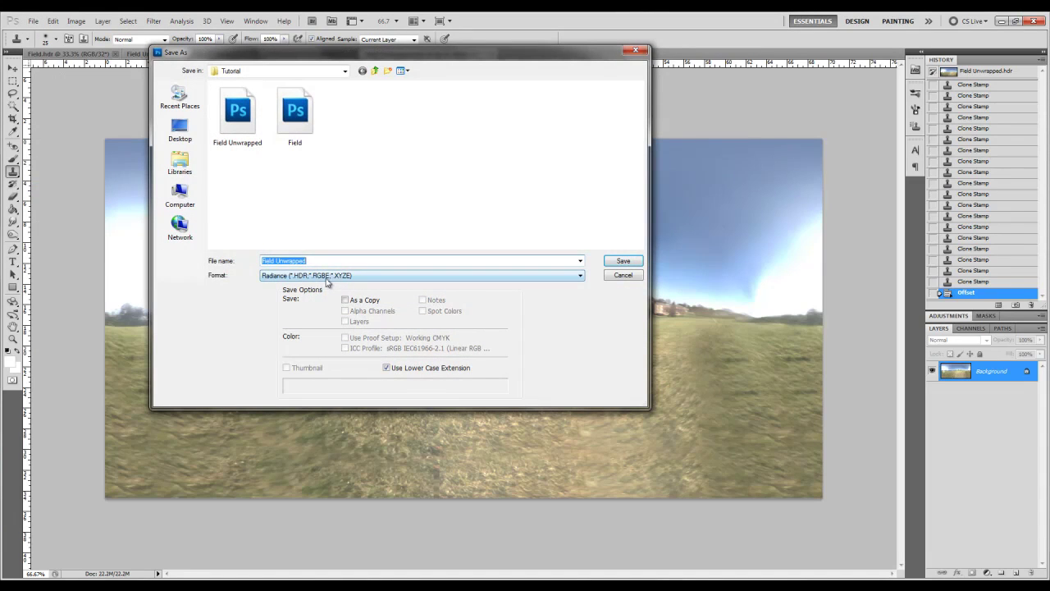
left_click(304, 275)
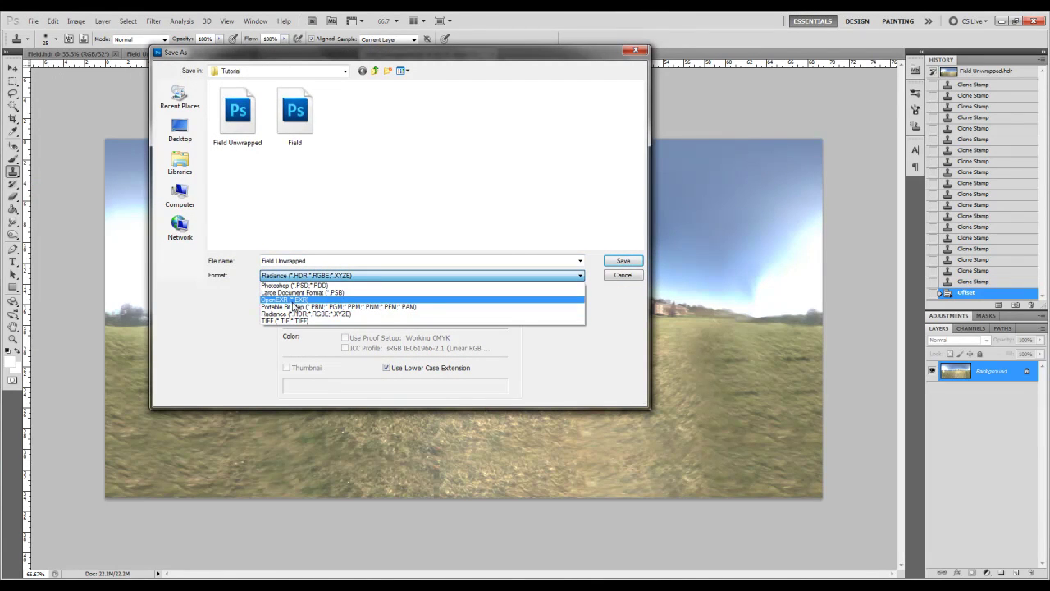